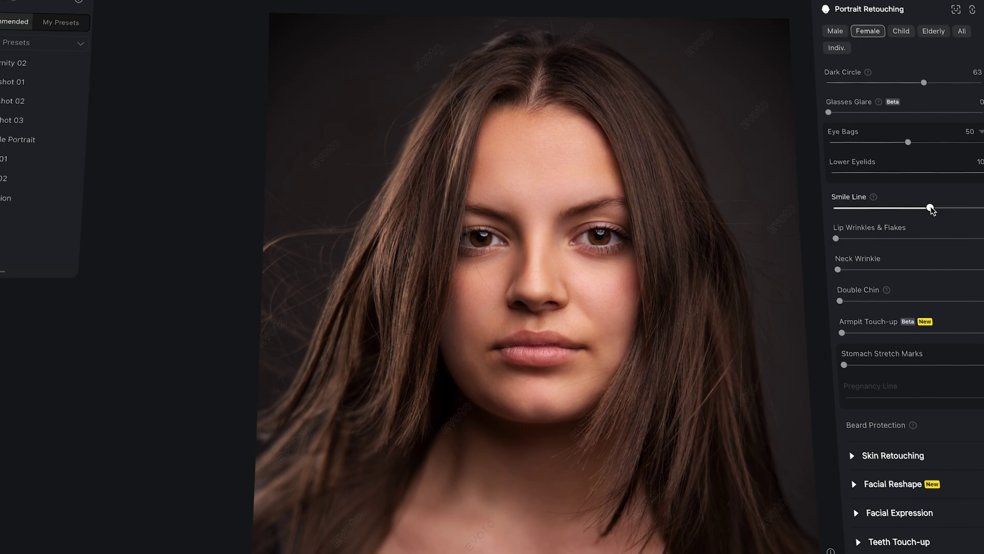
# Step: Browse the Presets list and try Headshot 01 on the woman's portrait
pyautogui.scroll(-10, 922, 318)
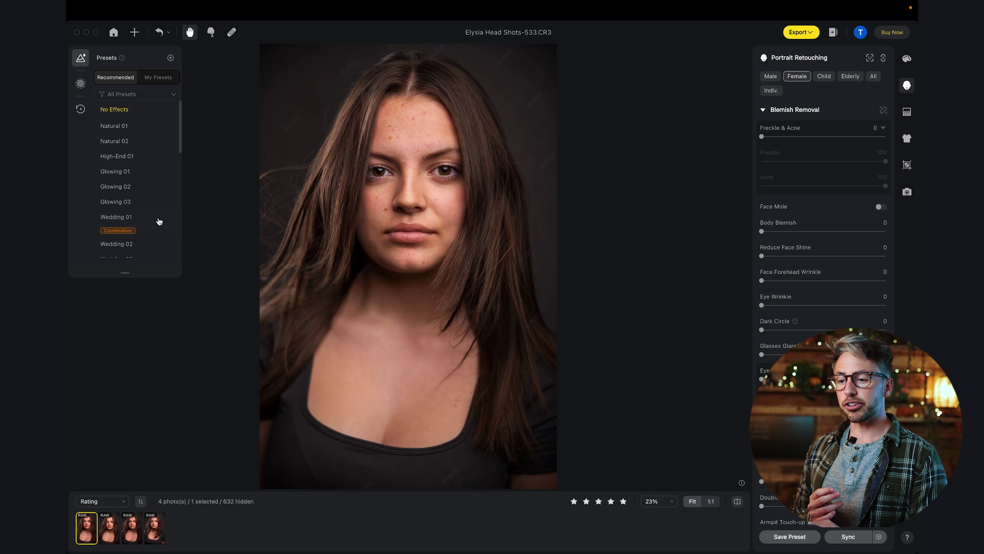
pyautogui.scroll(-2, 146, 173)
pyautogui.scroll(-1, 137, 172)
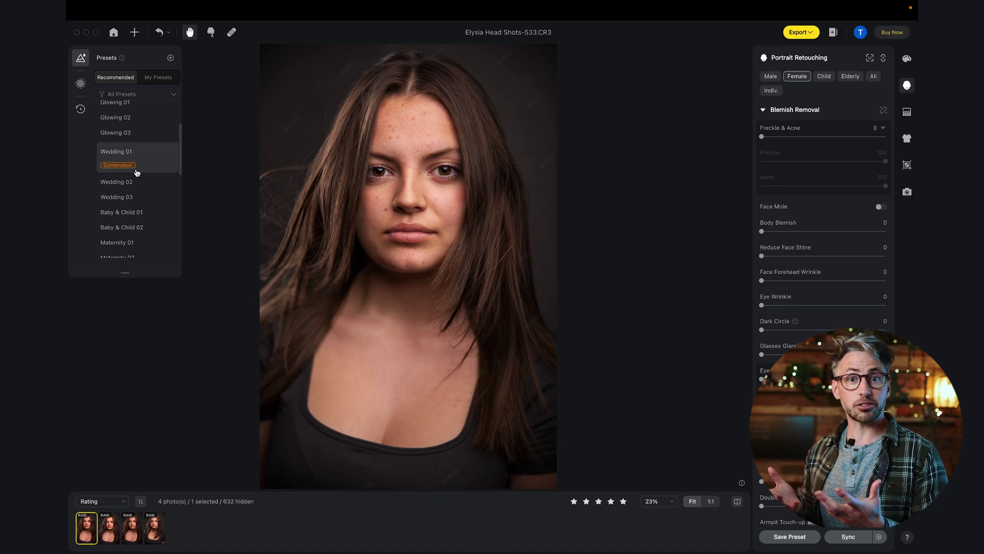
pyautogui.scroll(-8, 136, 172)
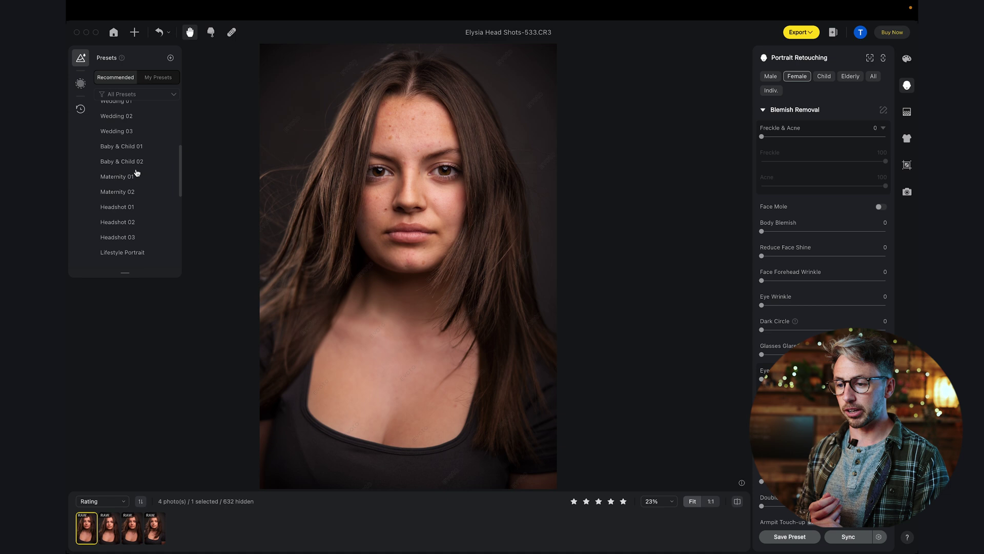
pyautogui.scroll(-5, 137, 172)
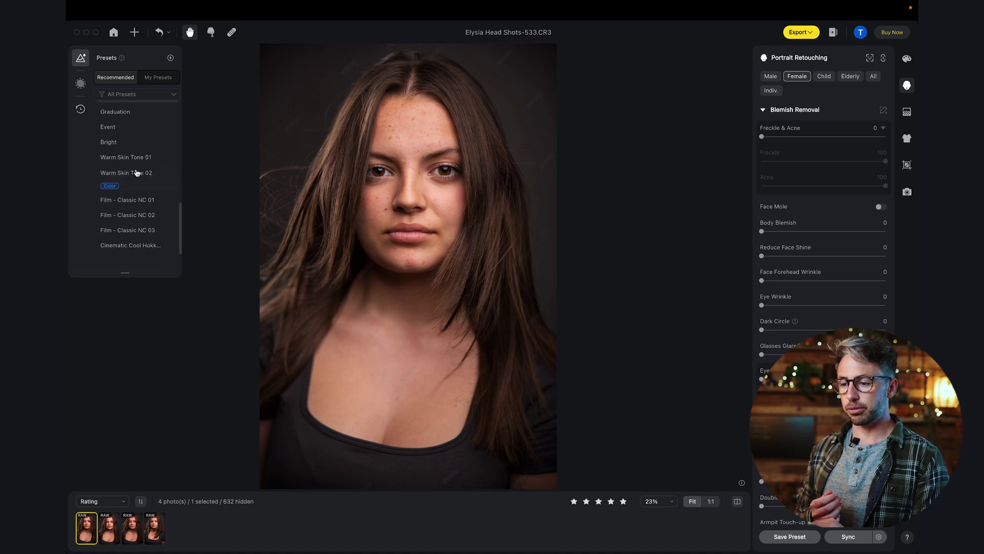
pyautogui.scroll(7, 137, 173)
pyautogui.scroll(3, 129, 172)
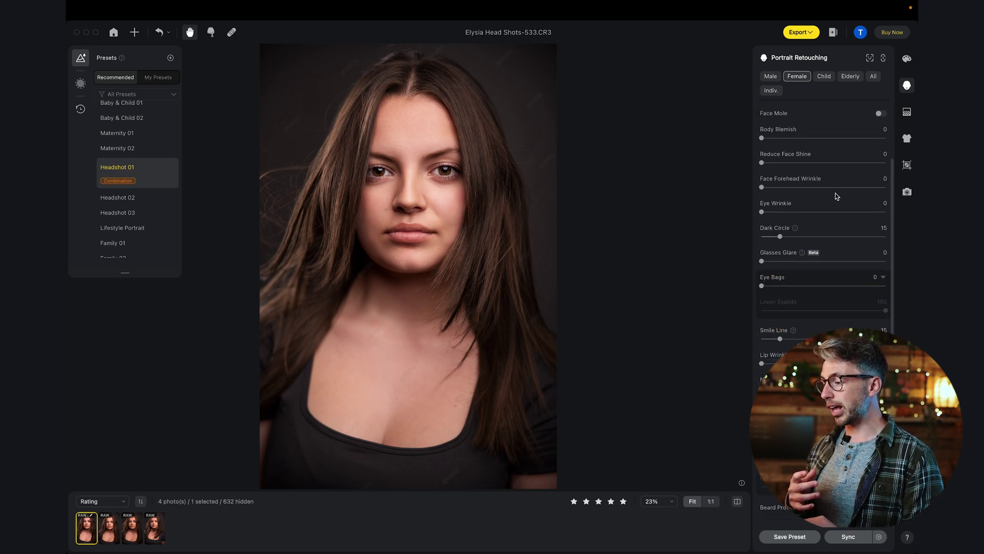
pyautogui.scroll(-8, 823, 231)
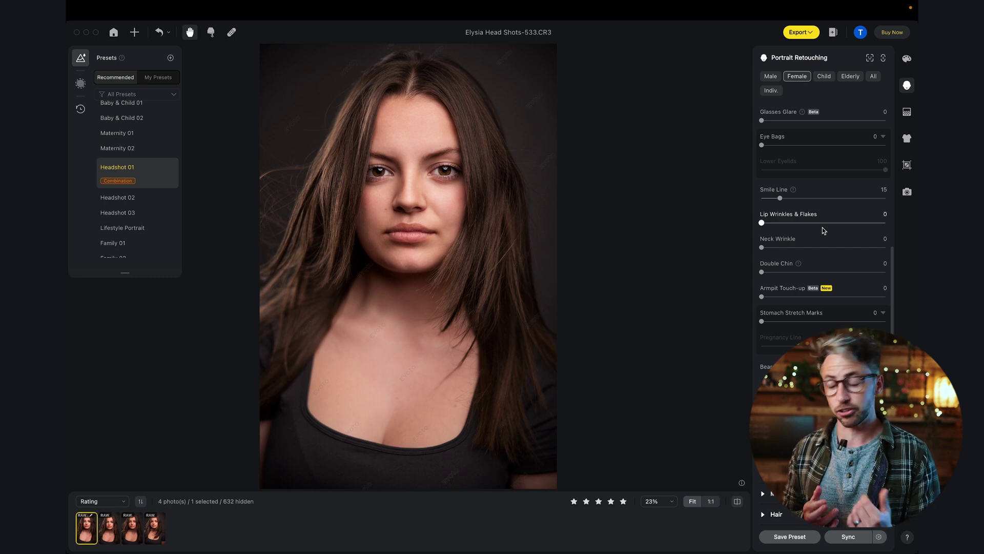
pyautogui.press('super+z')
pyautogui.click(904, 63)
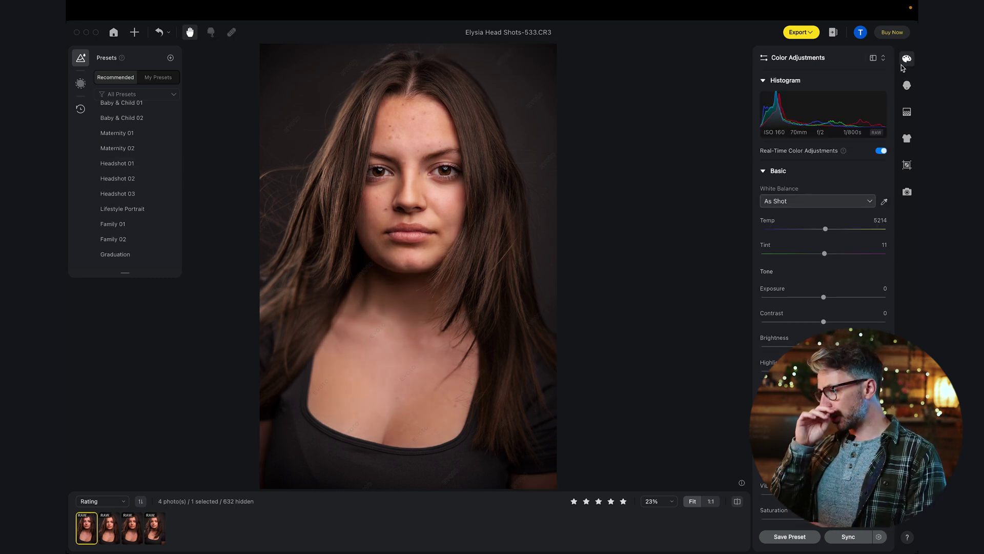
pyautogui.scroll(-5, 804, 198)
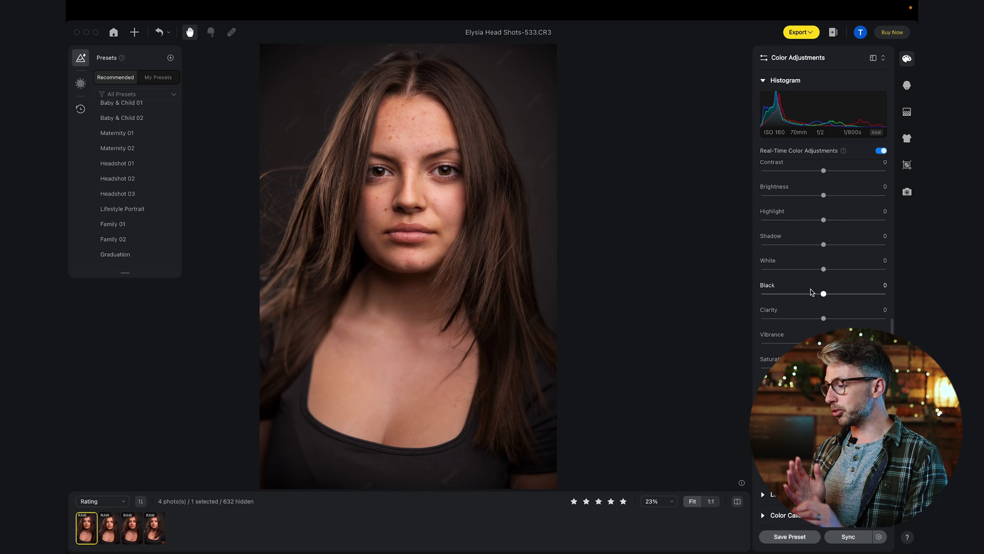
pyautogui.scroll(6, 811, 290)
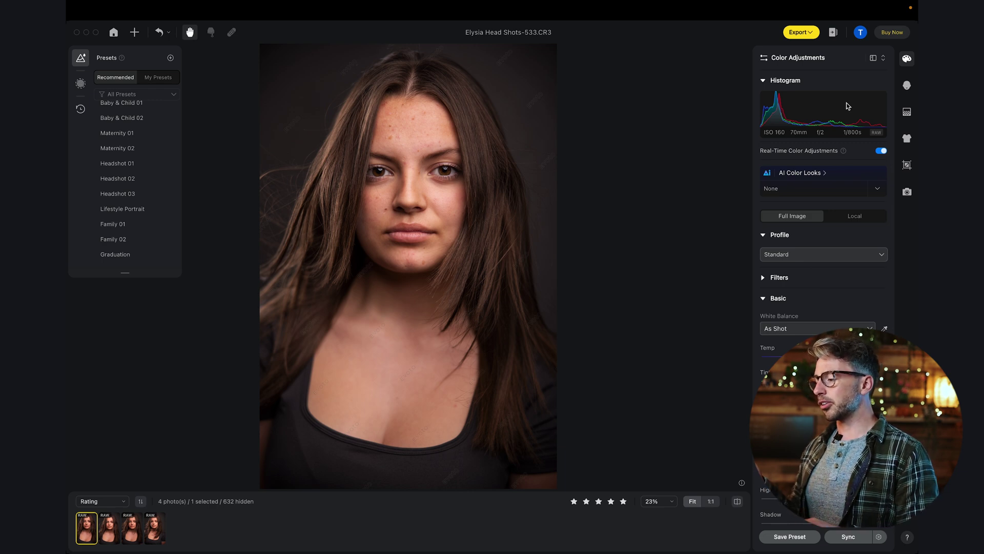
# Step: Show the Portrait Retouching settings and confirm via Locate Face that the face is detected as Female
pyautogui.click(906, 86)
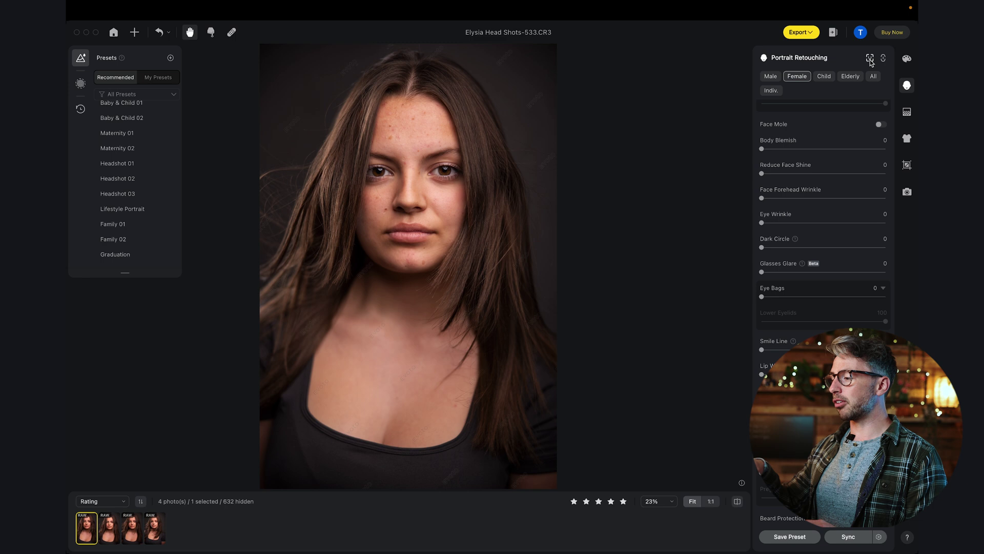
pyautogui.click(870, 59)
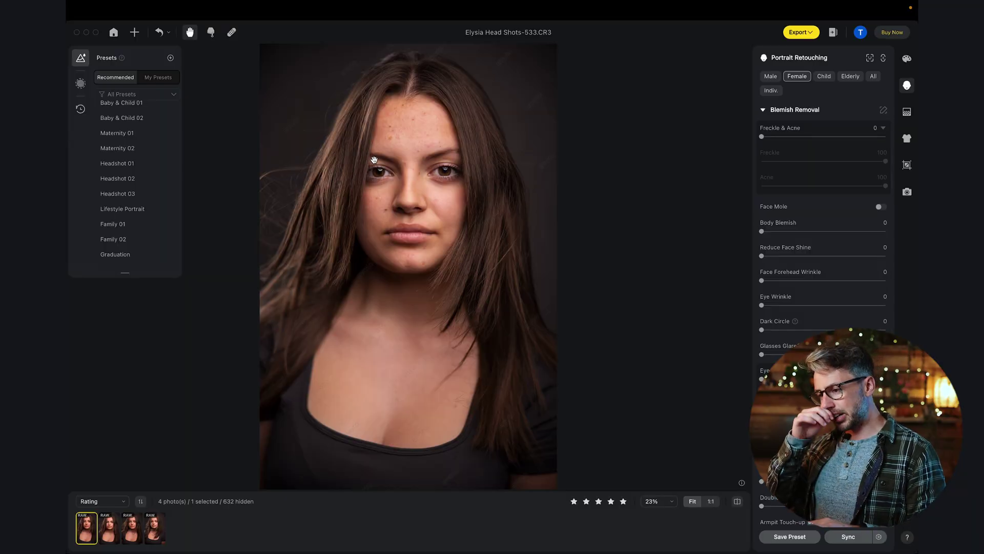
# Step: Set Freckle & Acne to 100 with Face Mole on, comparing against the original
pyautogui.scroll(3, 366, 153)
pyautogui.moveTo(360, 193); pyautogui.dragTo(353, 180)
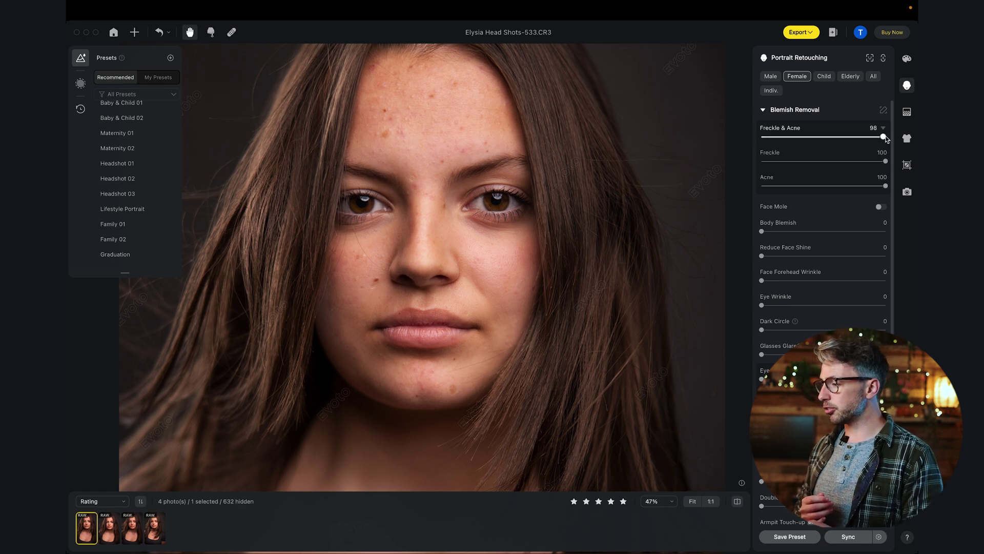
pyautogui.moveTo(886, 138); pyautogui.dragTo(889, 137)
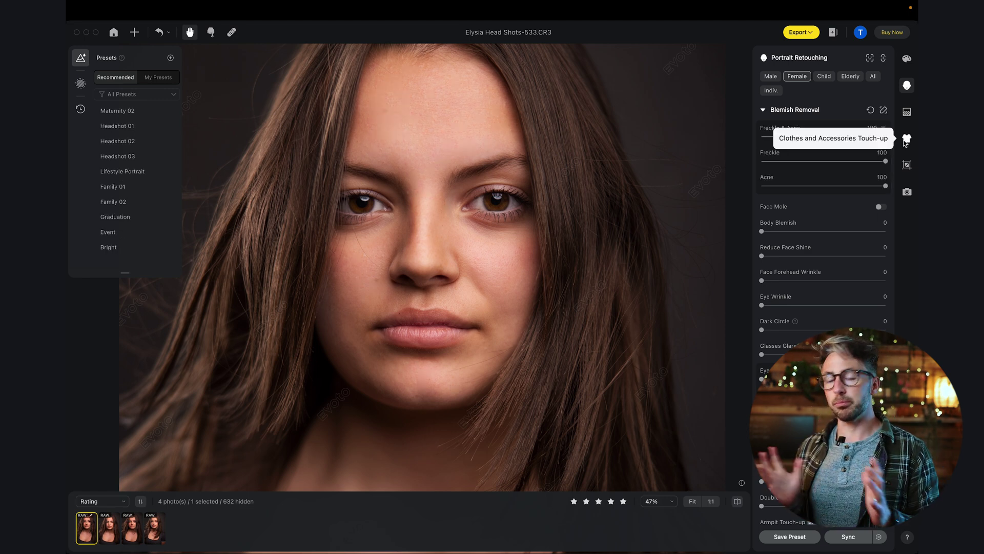
pyautogui.click(601, 263)
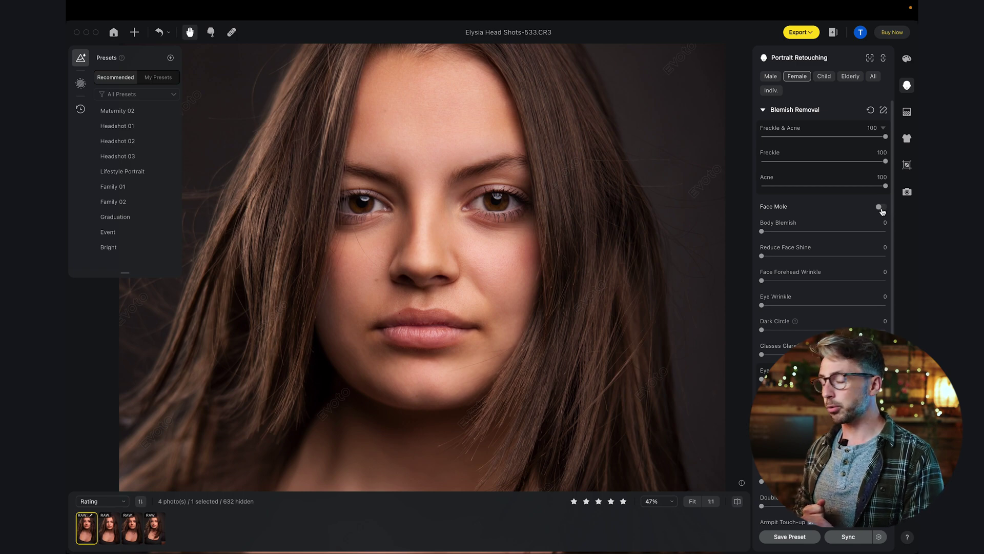
pyautogui.scroll(5, 266, 246)
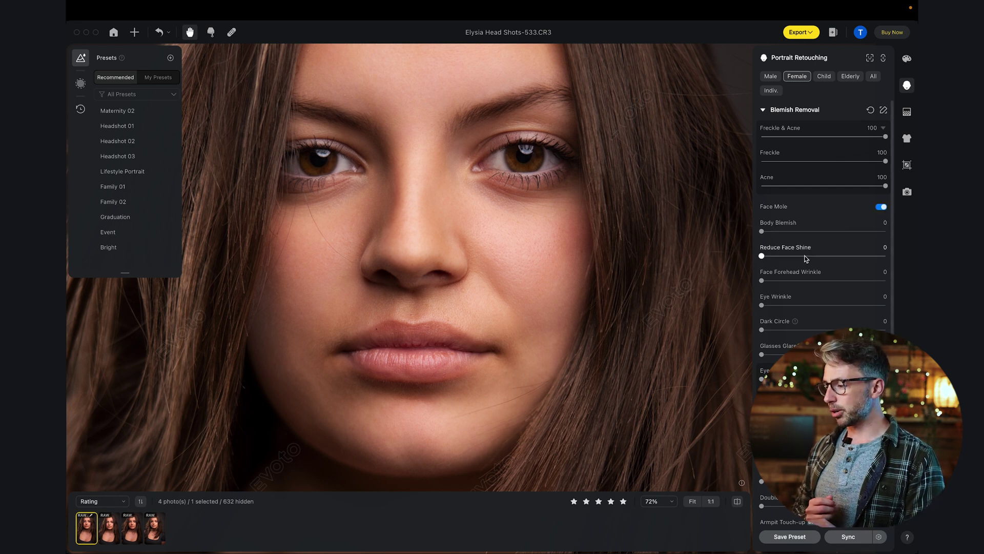
pyautogui.press('super+0')
pyautogui.scroll(-6, 794, 205)
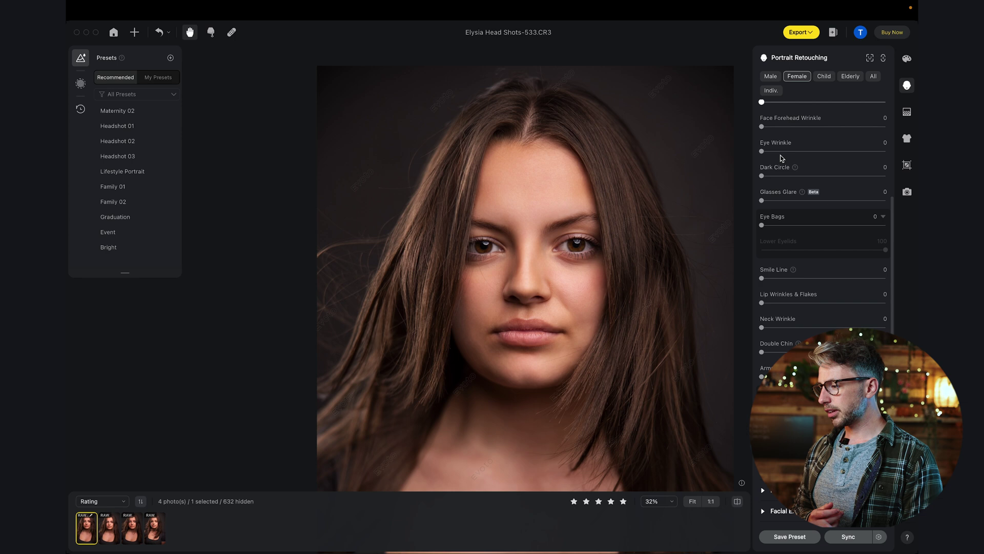
# Step: Set Dark Circle 63, Eye Bags 50, Smile Line 61, Lip Wrinkles & Flakes 100, then compare
pyautogui.scroll(1, 766, 156)
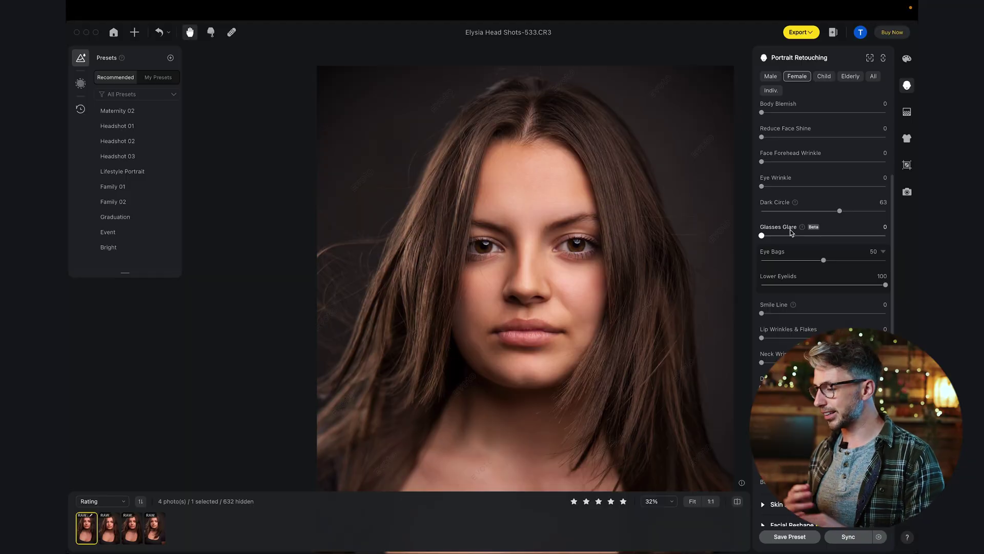
pyautogui.scroll(-3, 789, 229)
pyautogui.scroll(-1, 789, 229)
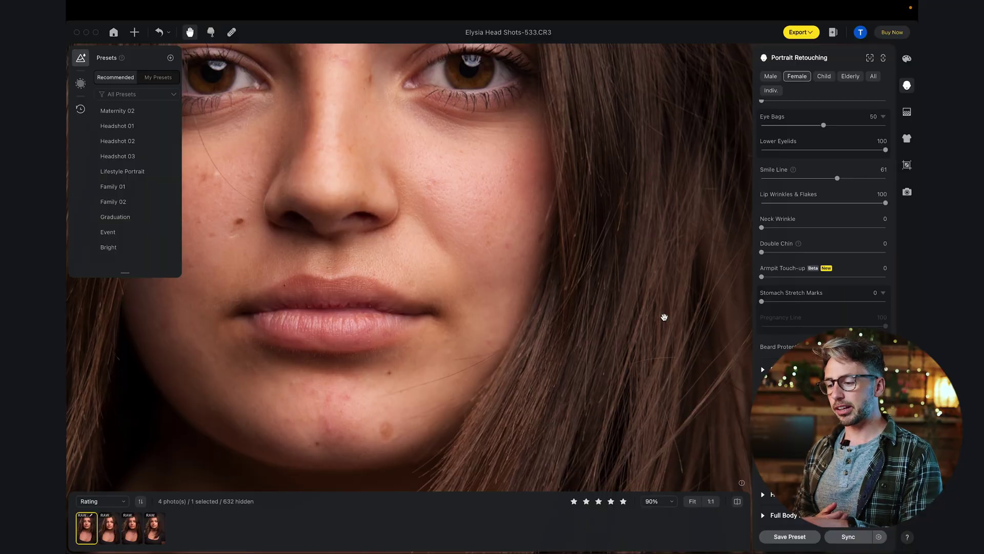
pyautogui.press('\\')
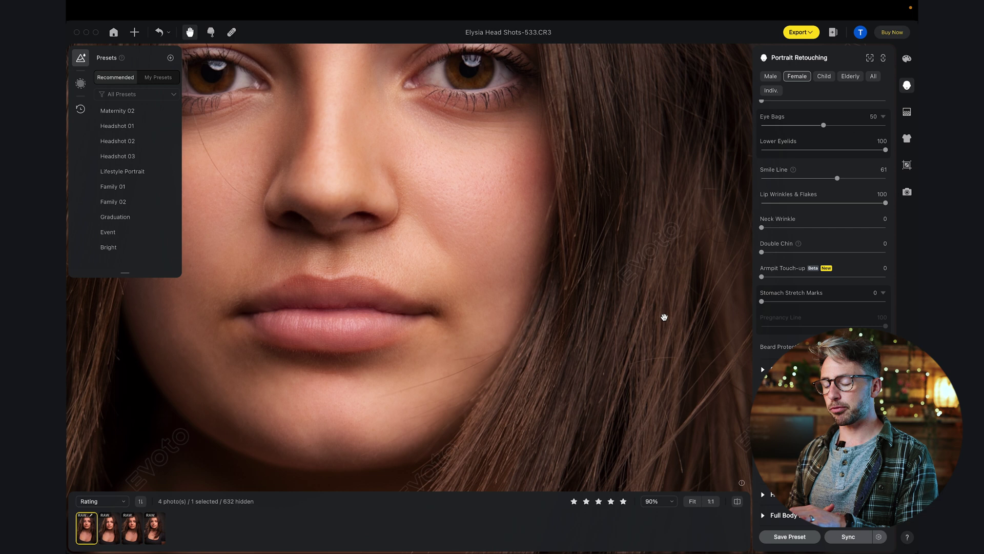
pyautogui.press('\\')
pyautogui.press('\\')
pyautogui.press('\\')
pyautogui.press('\\')
pyautogui.press('\\')
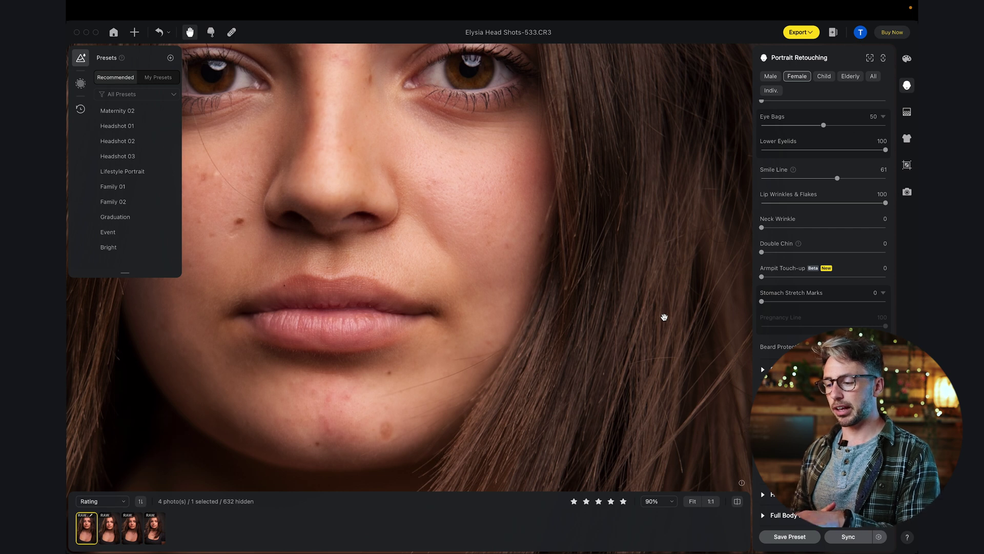
# Step: Apply Smooth Face Skin (Dodge & Burn) at 62 and reset Face Skin Smoothing to 0
pyautogui.scroll(-2, 664, 317)
pyautogui.scroll(-3, 834, 316)
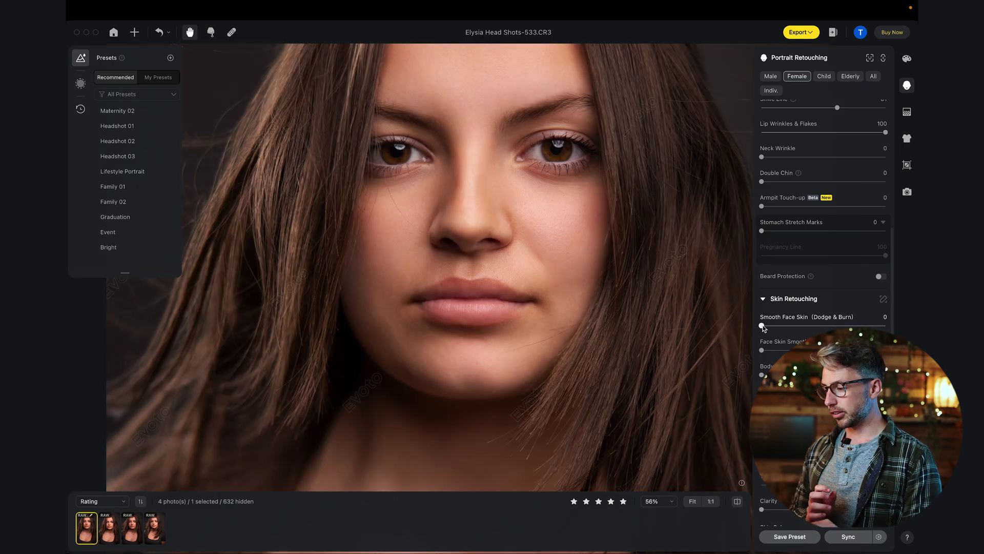
pyautogui.moveTo(762, 326); pyautogui.dragTo(823, 328)
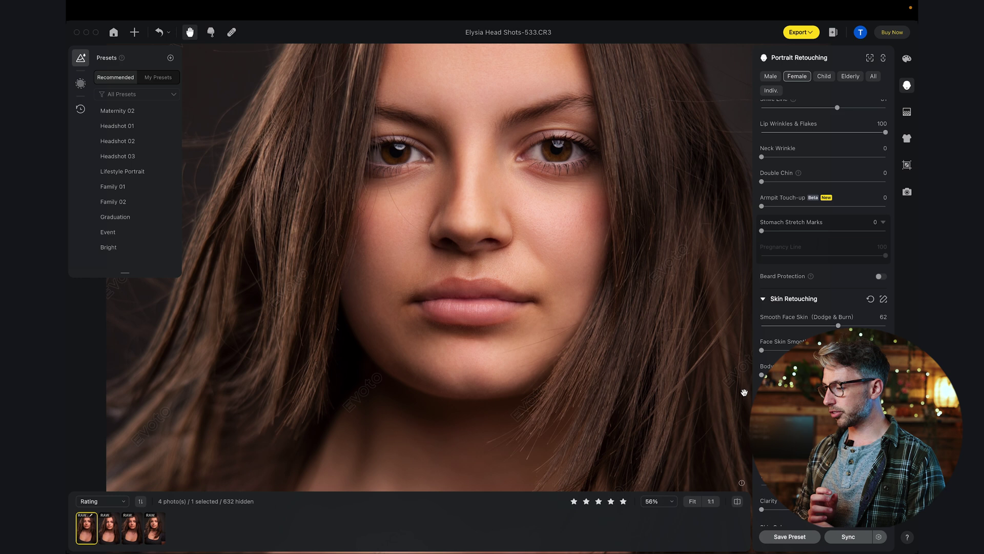
pyautogui.scroll(-2, 828, 328)
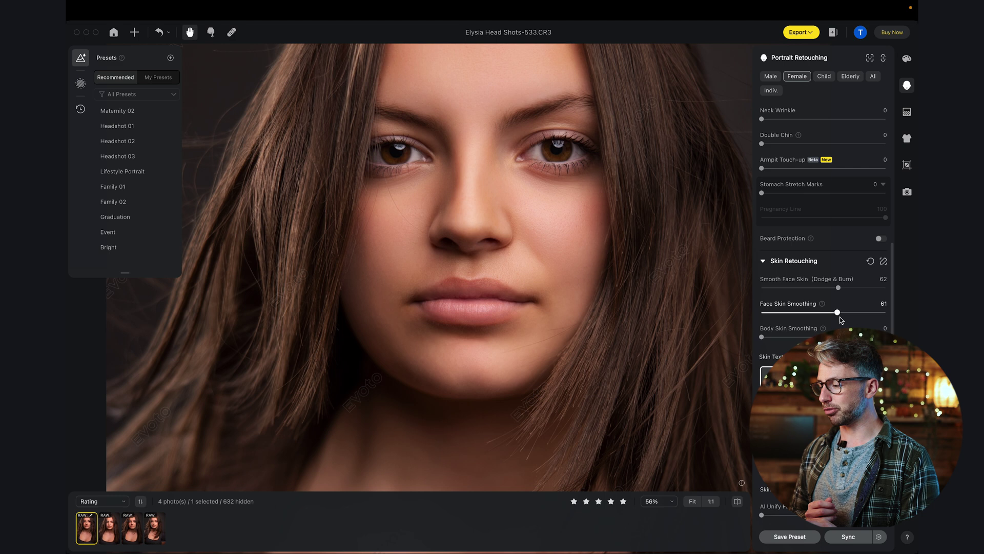
pyautogui.doubleClick(838, 312)
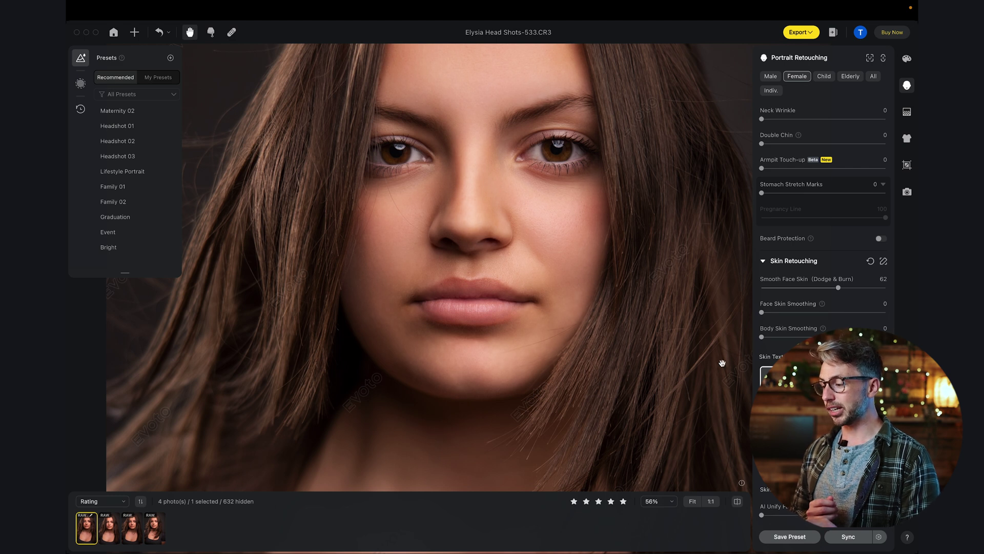
pyautogui.scroll(-2, 649, 374)
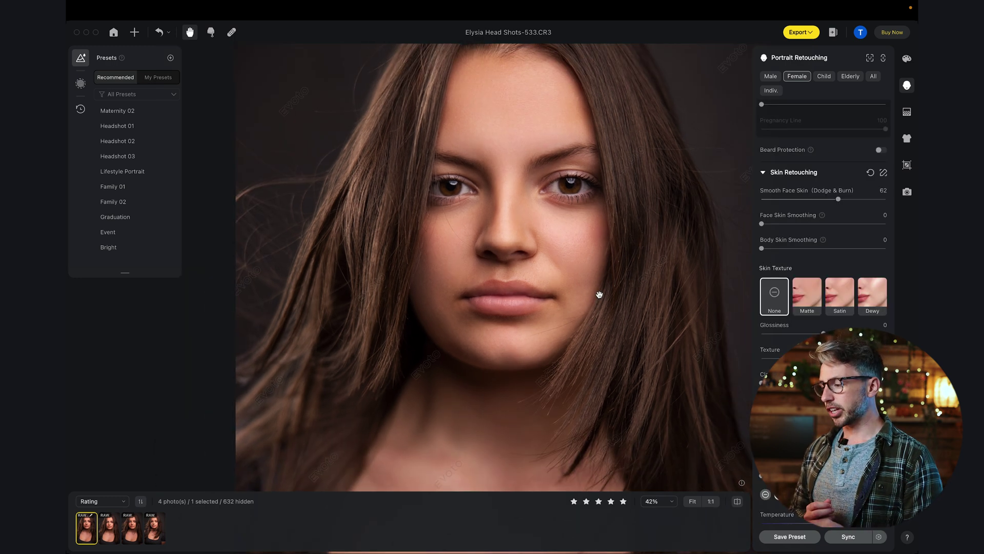
# Step: Preview the Satin and Dewy textures, then settle on Matte (Glossiness -35, Texture 30, Clarity 30)
pyautogui.click(810, 300)
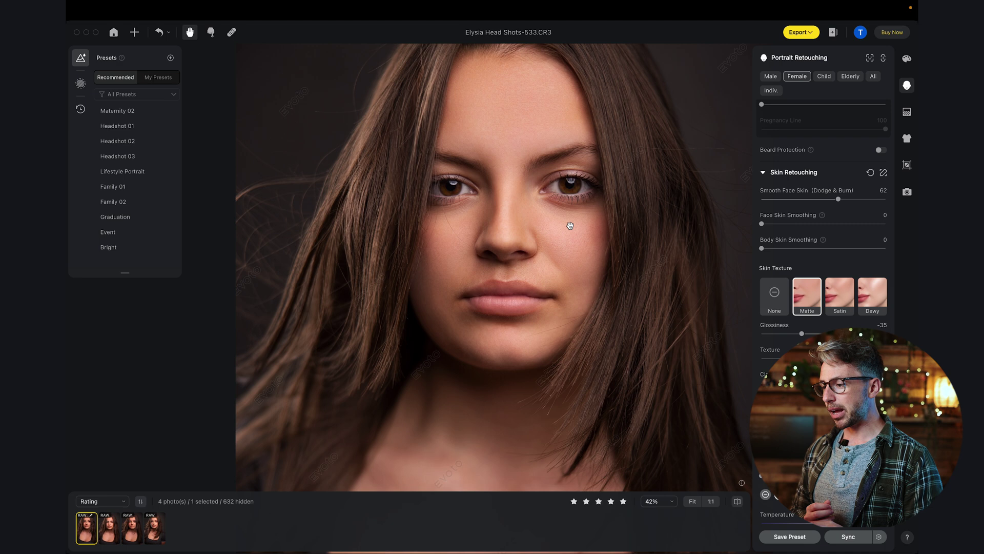
pyautogui.scroll(-2, 573, 227)
pyautogui.scroll(-1, 572, 228)
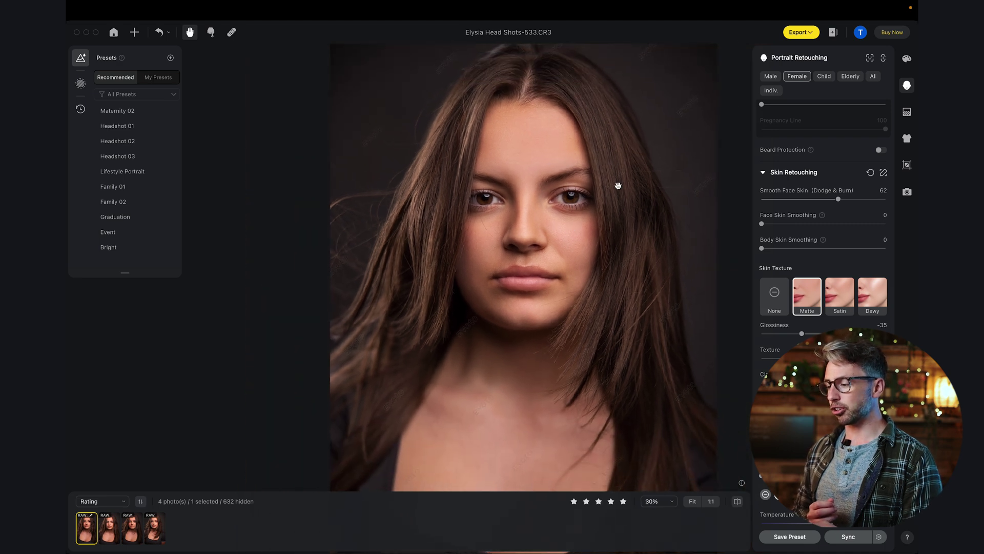
pyautogui.click(816, 296)
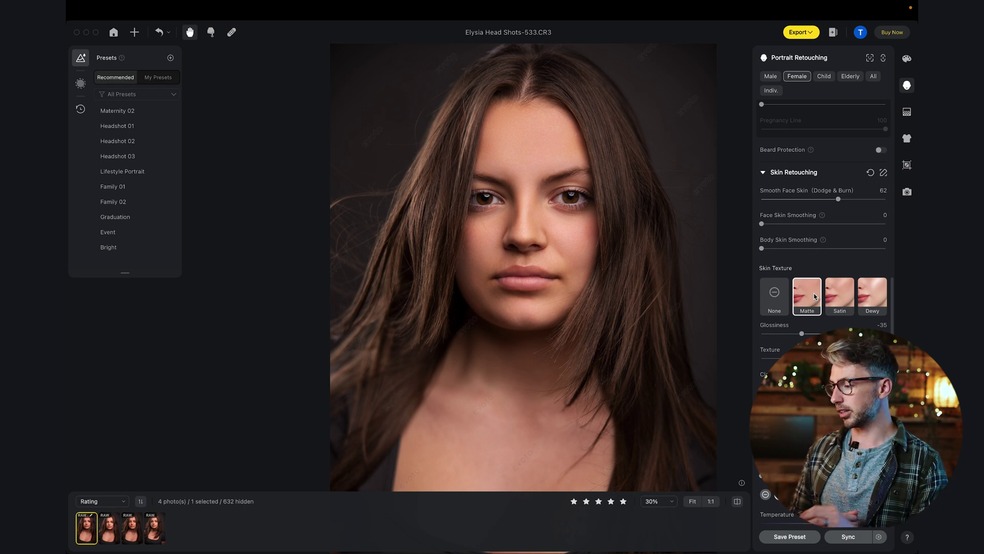
pyautogui.click(837, 303)
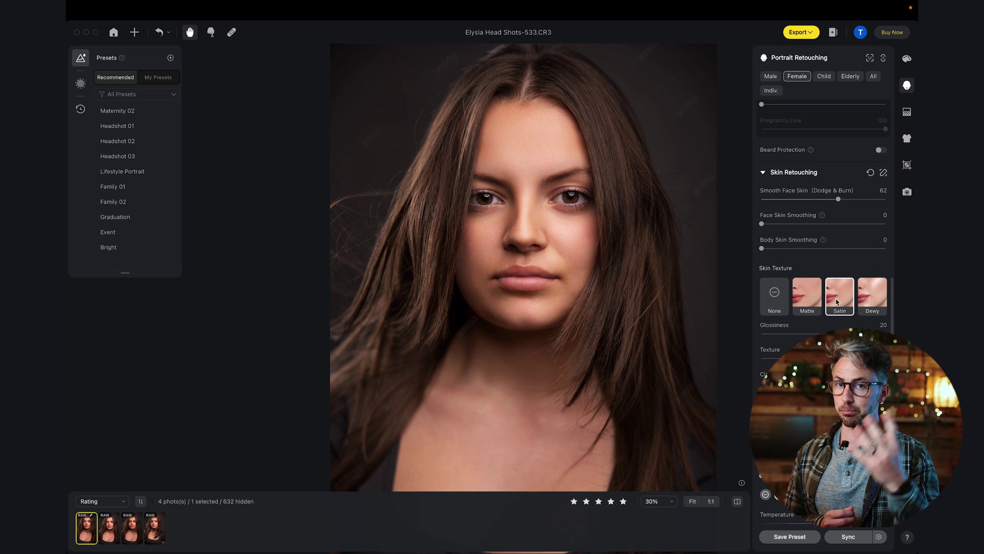
pyautogui.click(868, 290)
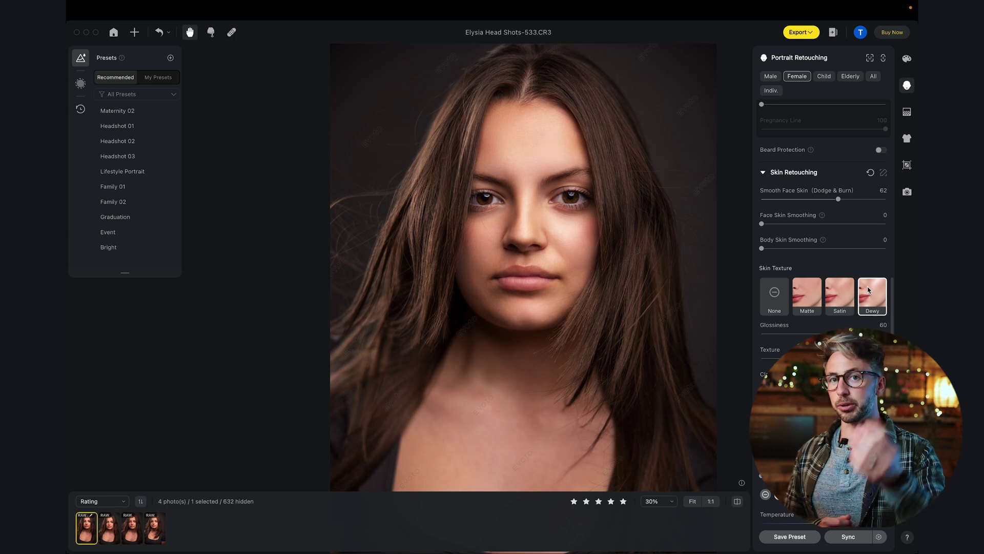
pyautogui.click(840, 285)
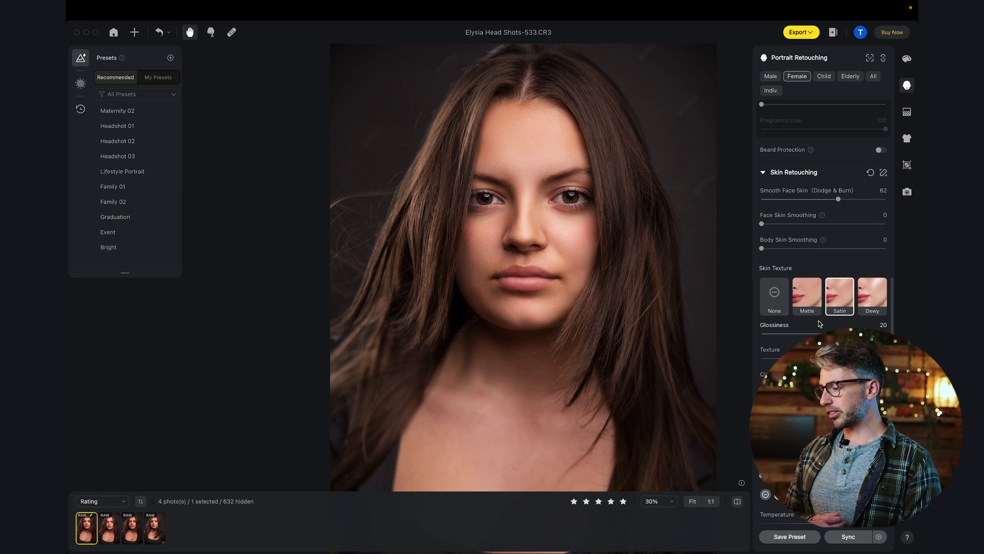
pyautogui.scroll(-2, 819, 323)
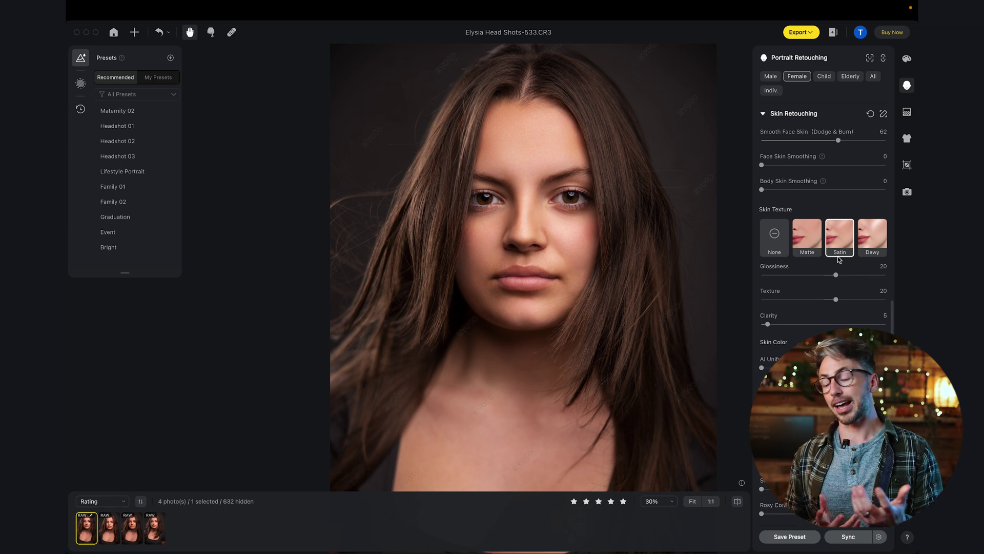
pyautogui.click(805, 236)
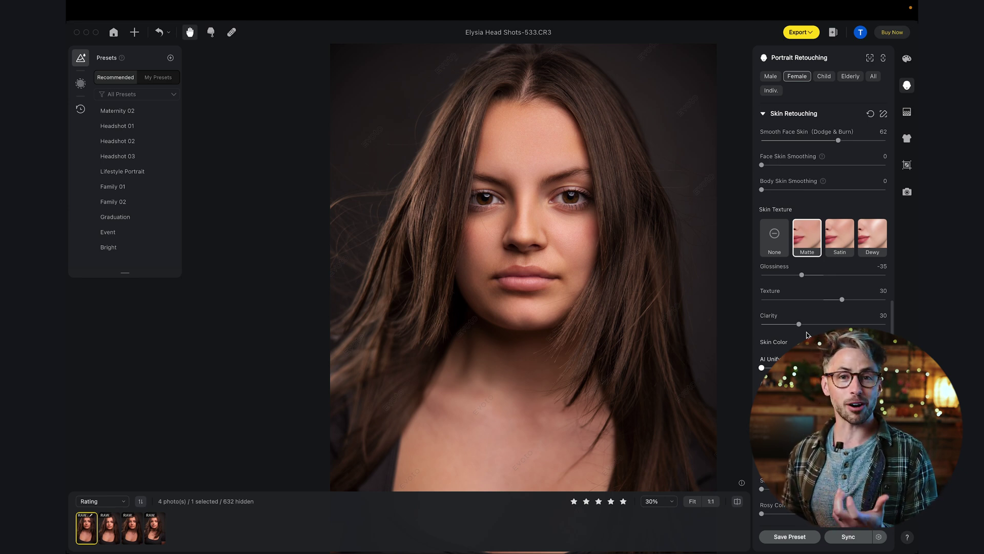
# Step: Set AI Unify Body Complexion to 58 and bring the forehead and eyes back into view
pyautogui.scroll(-3, 807, 331)
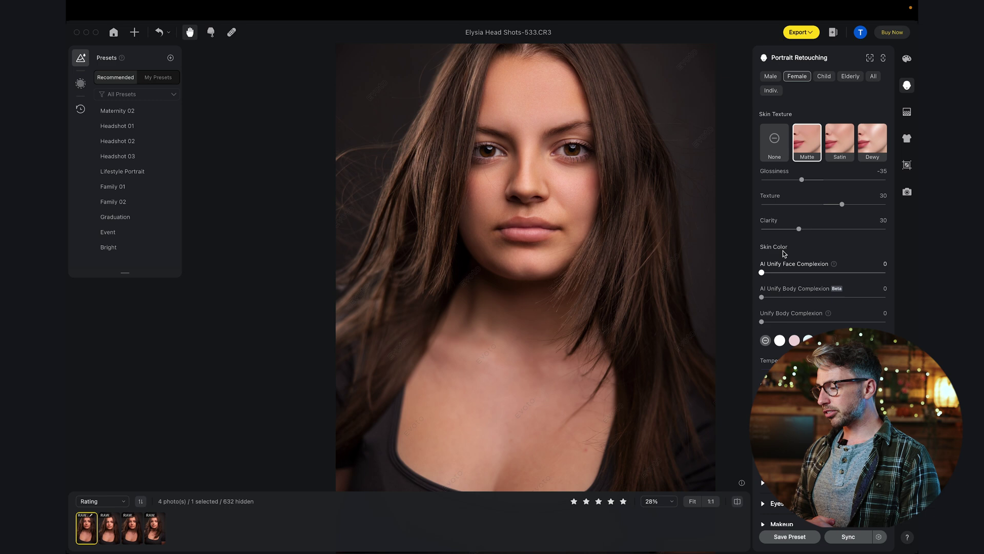
pyautogui.scroll(-1, 783, 253)
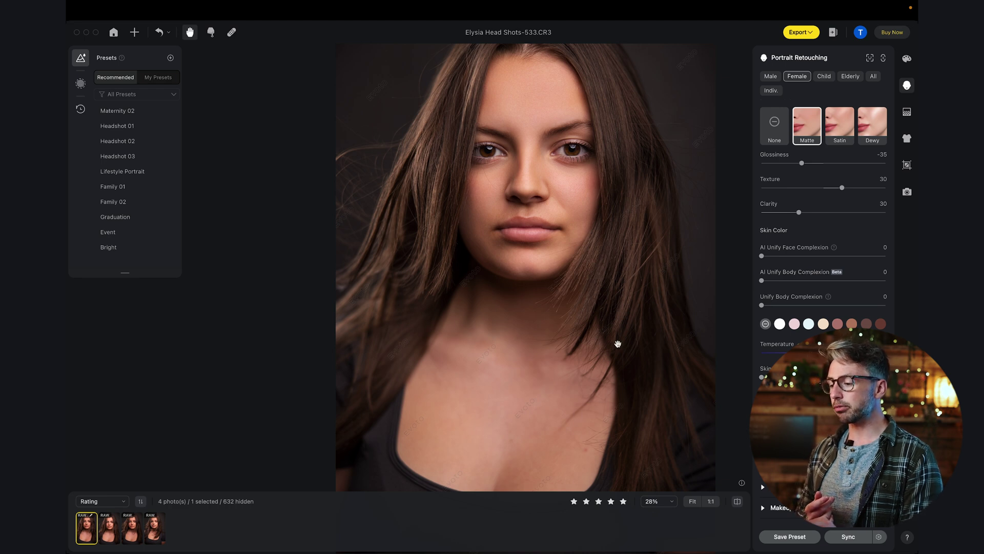
pyautogui.scroll(-4, 666, 276)
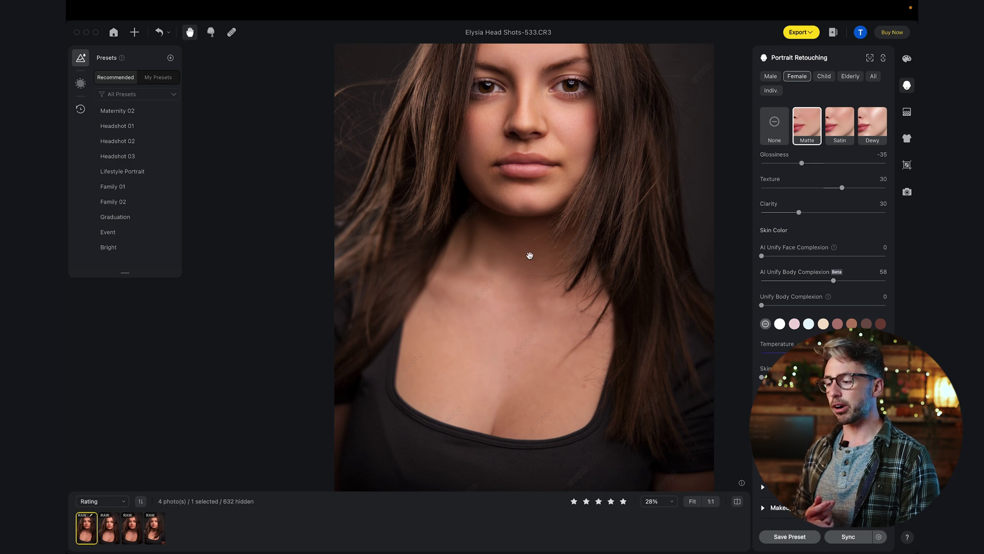
pyautogui.moveTo(546, 271); pyautogui.dragTo(551, 344)
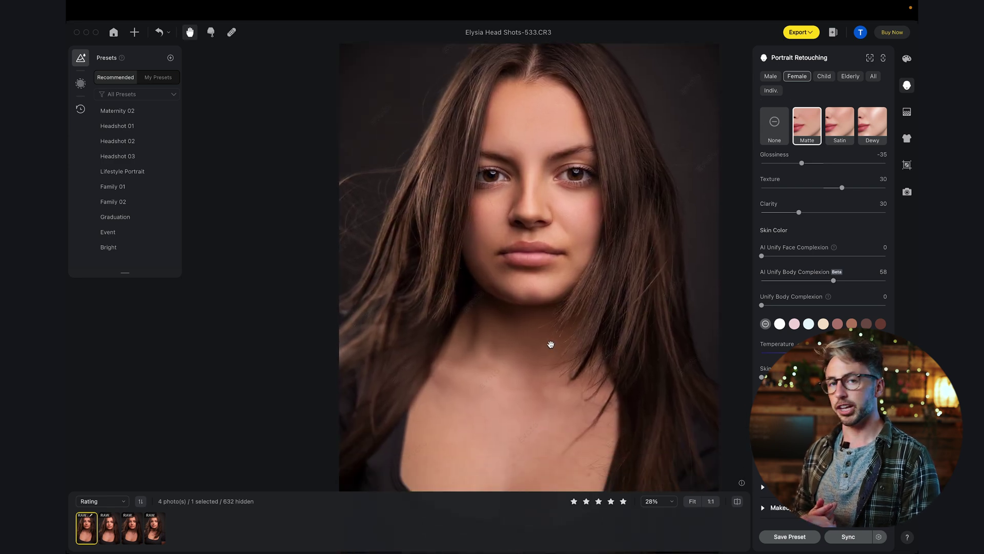
# Step: Try the pink and beige tints, then apply the pinkish-brown skin tint at Amount 28
pyautogui.scroll(-2, 766, 293)
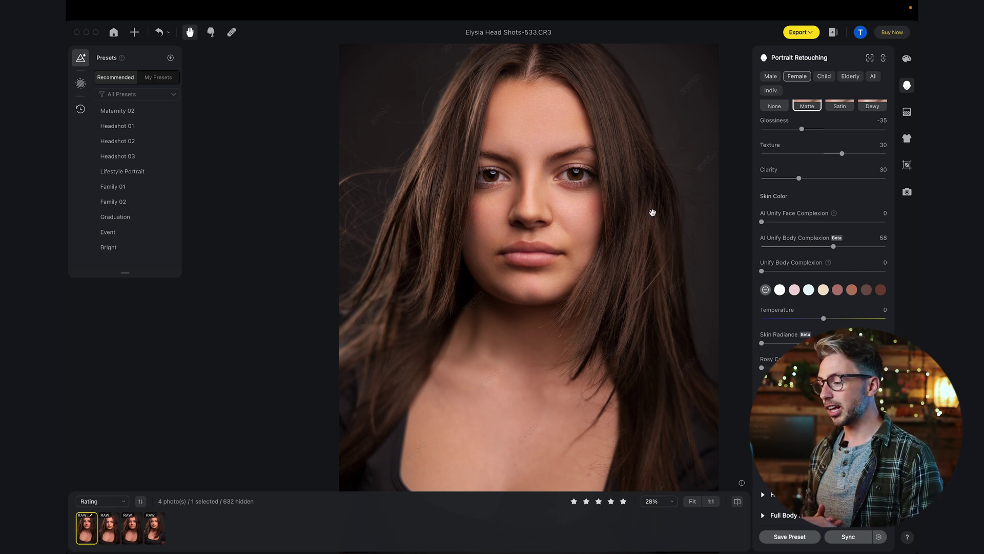
pyautogui.scroll(-2, 652, 212)
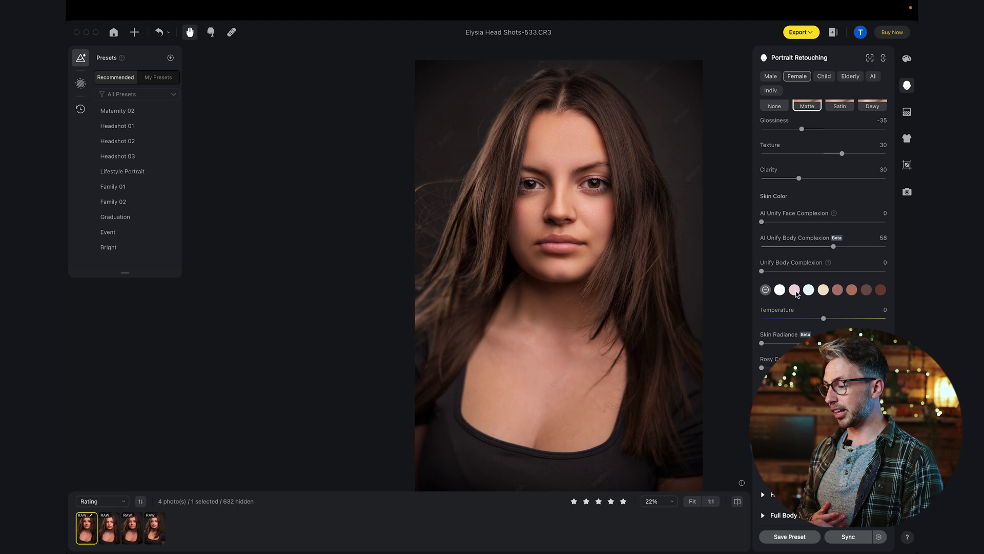
pyautogui.click(794, 290)
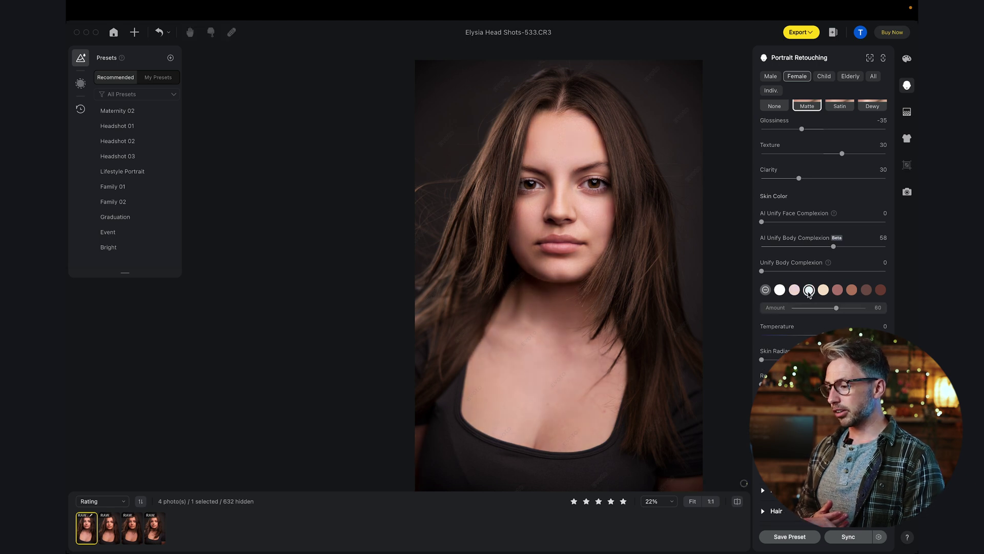
pyautogui.click(824, 290)
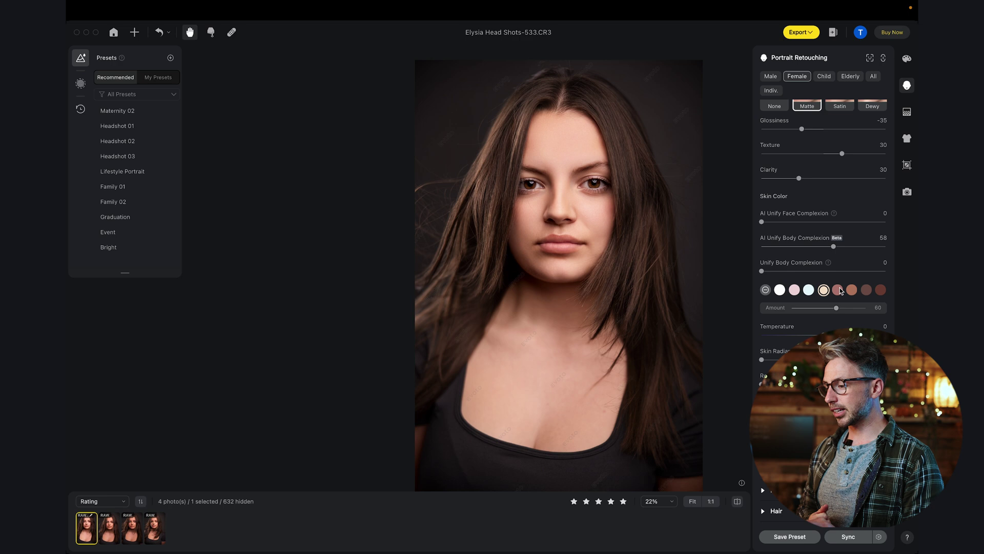
pyautogui.click(838, 290)
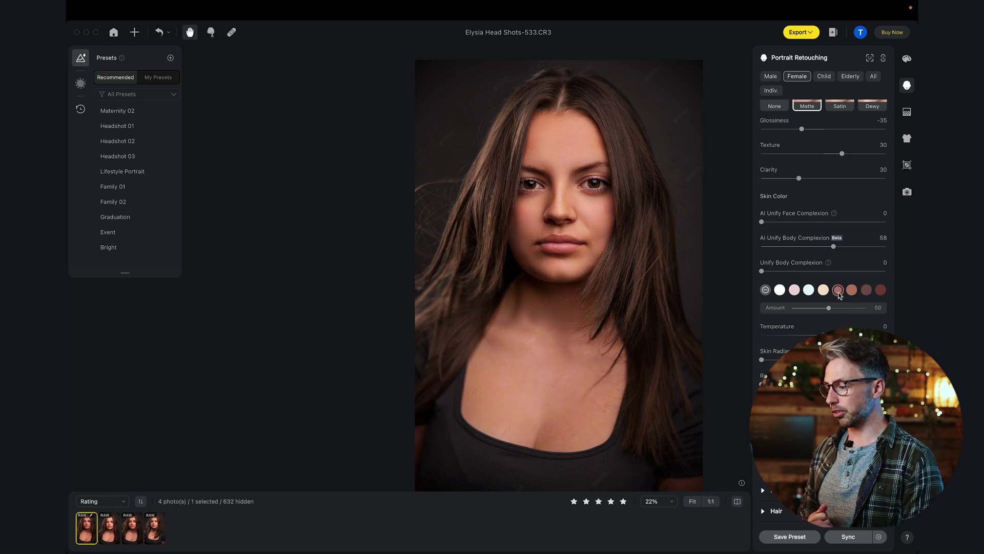
pyautogui.moveTo(829, 307); pyautogui.dragTo(781, 317)
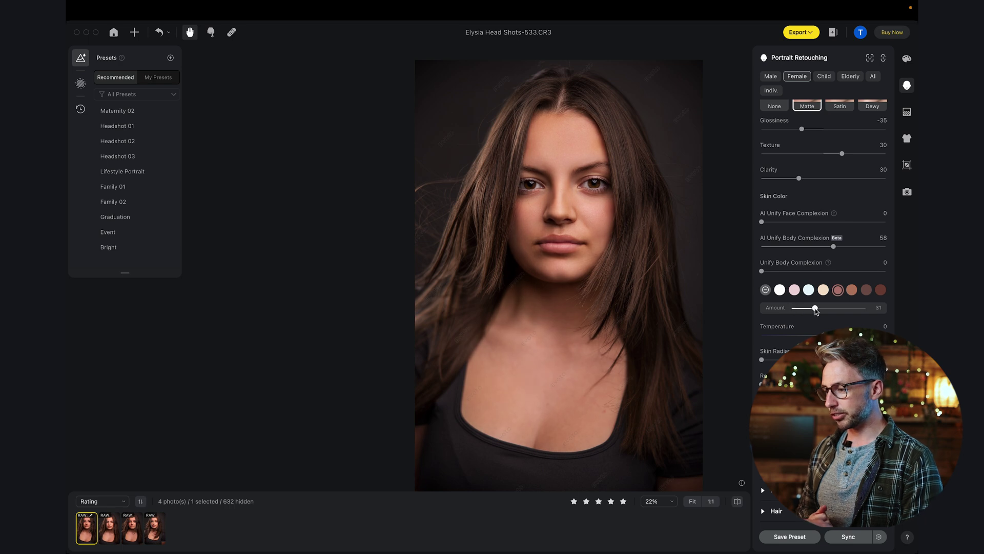
pyautogui.moveTo(807, 308); pyautogui.dragTo(813, 308)
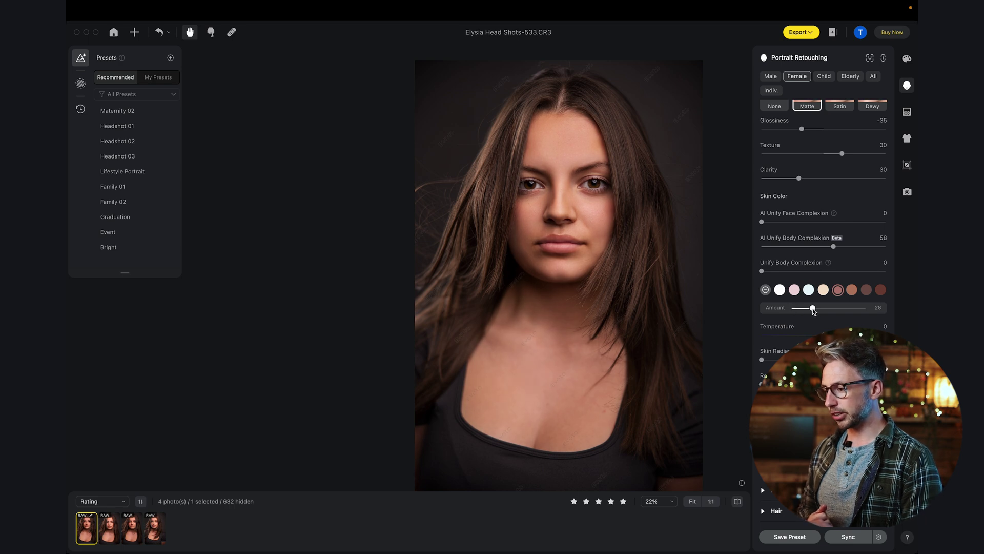
# Step: Add some Skin Radiance to the woman's skin
pyautogui.scroll(-1, 792, 332)
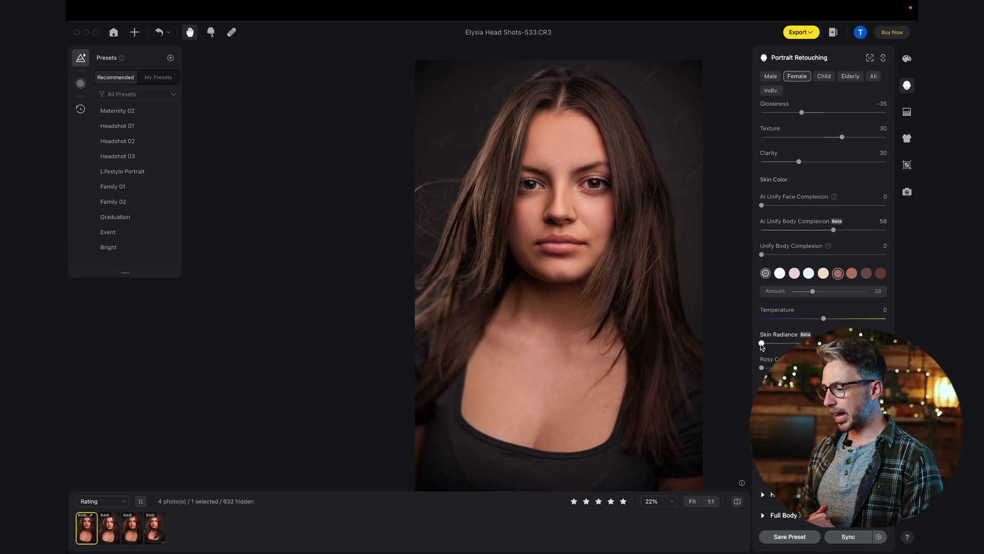
pyautogui.moveTo(761, 343); pyautogui.dragTo(708, 368)
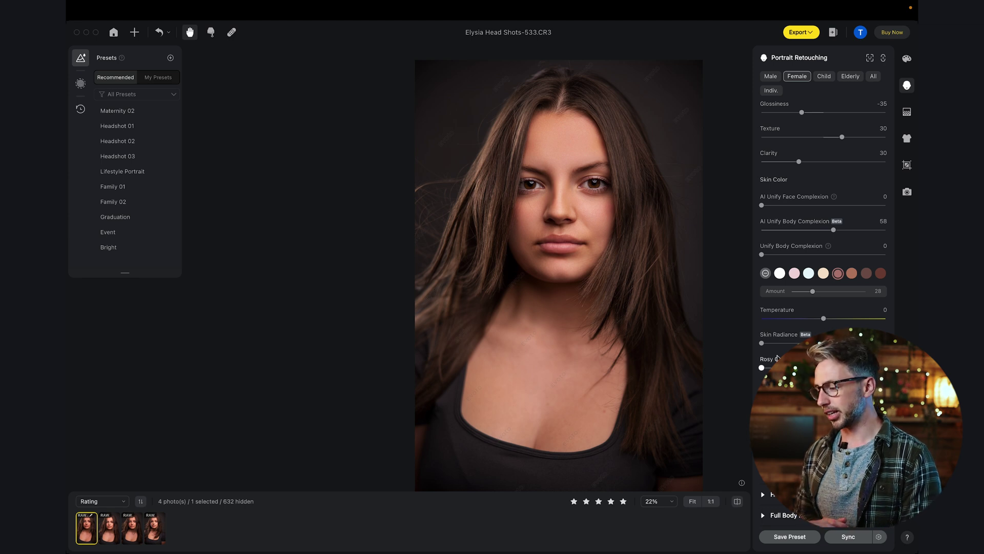
pyautogui.scroll(-10, 768, 205)
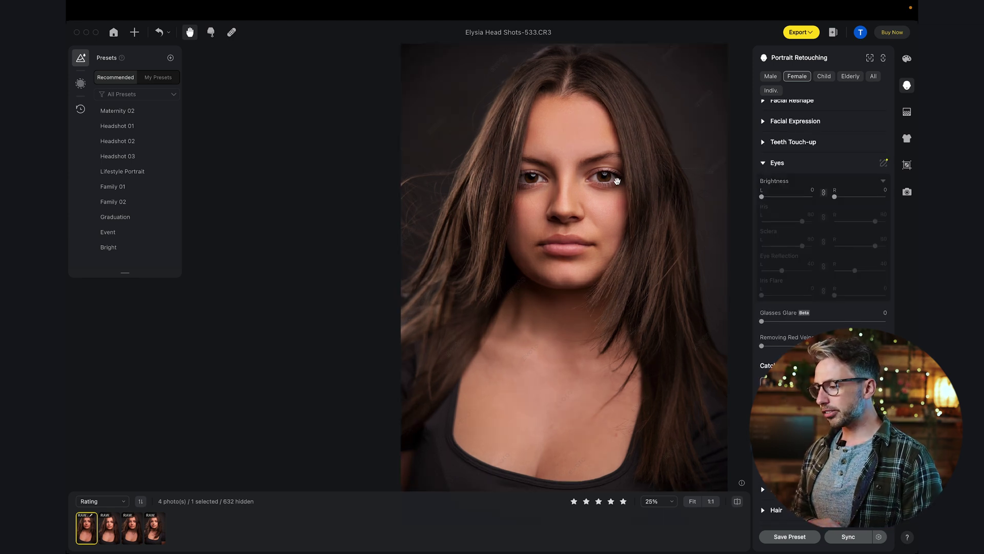
# Step: Set eye Brightness 19, Iris Flare 56 and Removing Red Veins 74, then recentre the face
pyautogui.scroll(5, 622, 184)
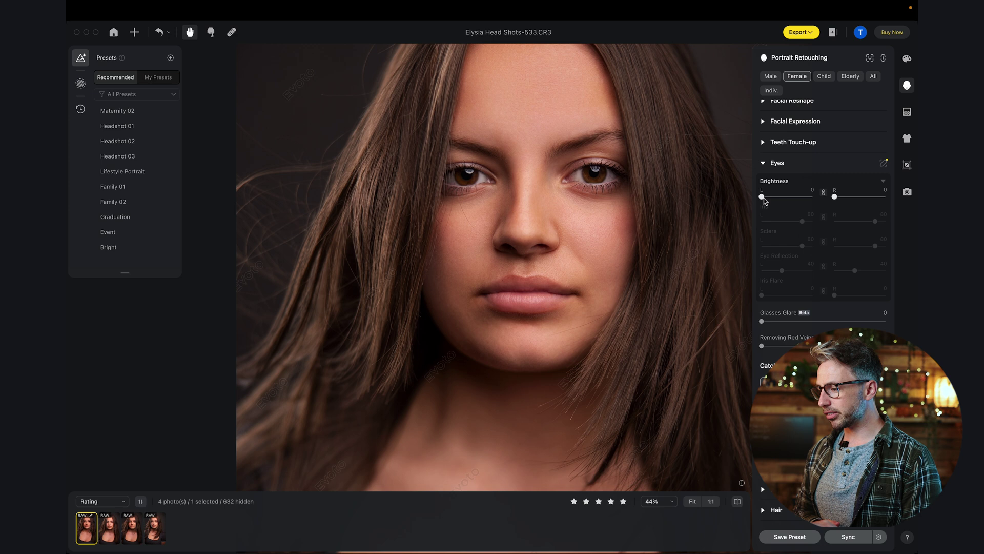
pyautogui.moveTo(762, 197); pyautogui.dragTo(784, 199)
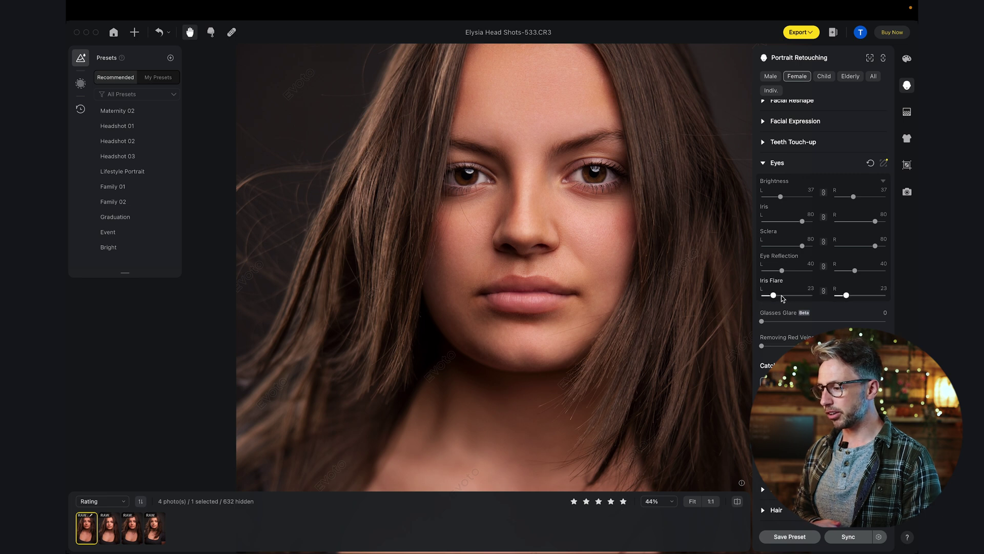
pyautogui.moveTo(804, 296); pyautogui.dragTo(772, 298)
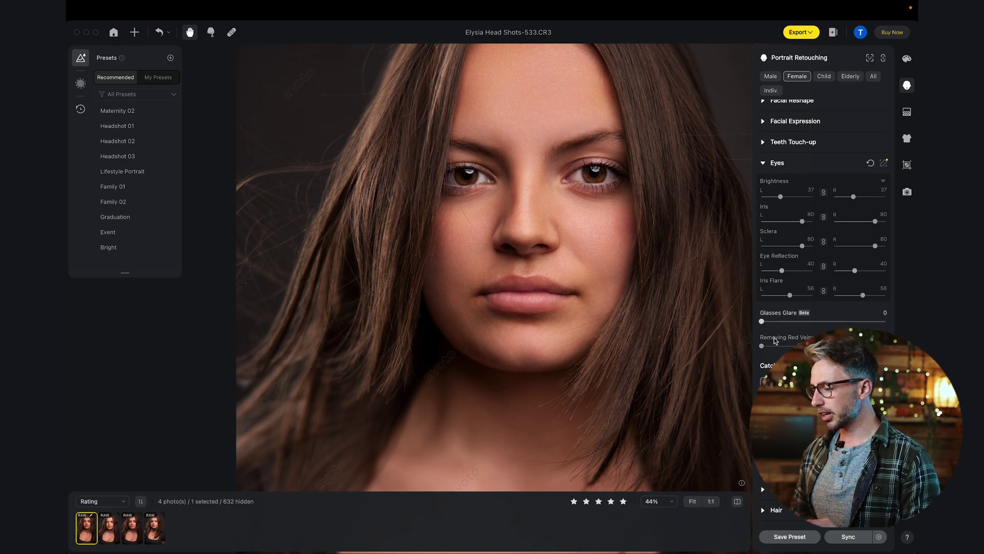
pyautogui.scroll(-1, 769, 246)
pyautogui.scroll(5, 596, 183)
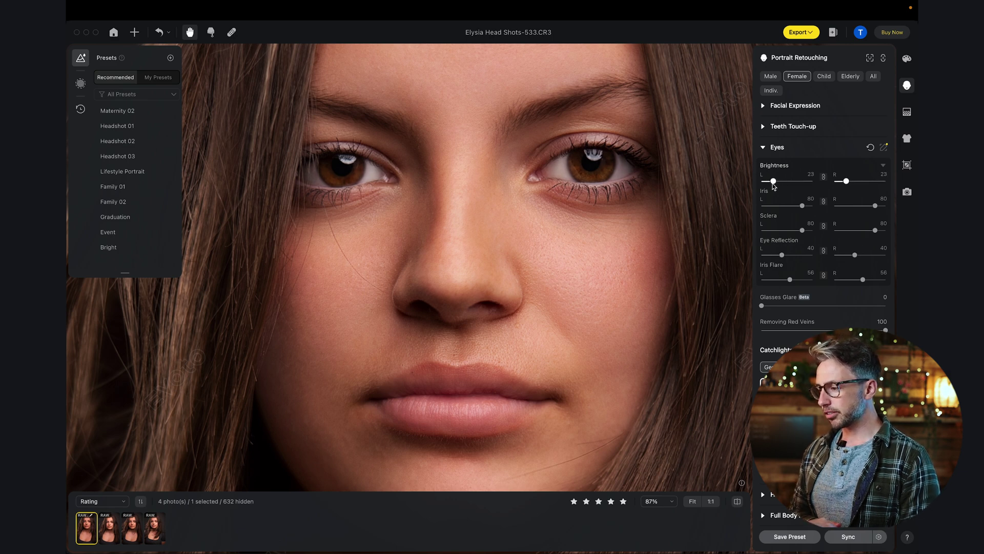
pyautogui.moveTo(773, 182); pyautogui.dragTo(772, 181)
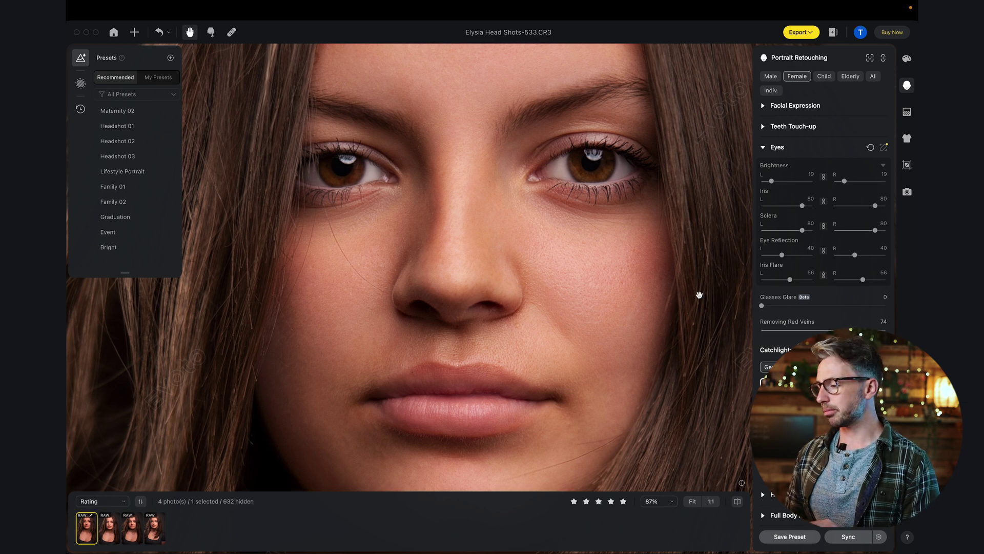
pyautogui.scroll(-5, 667, 302)
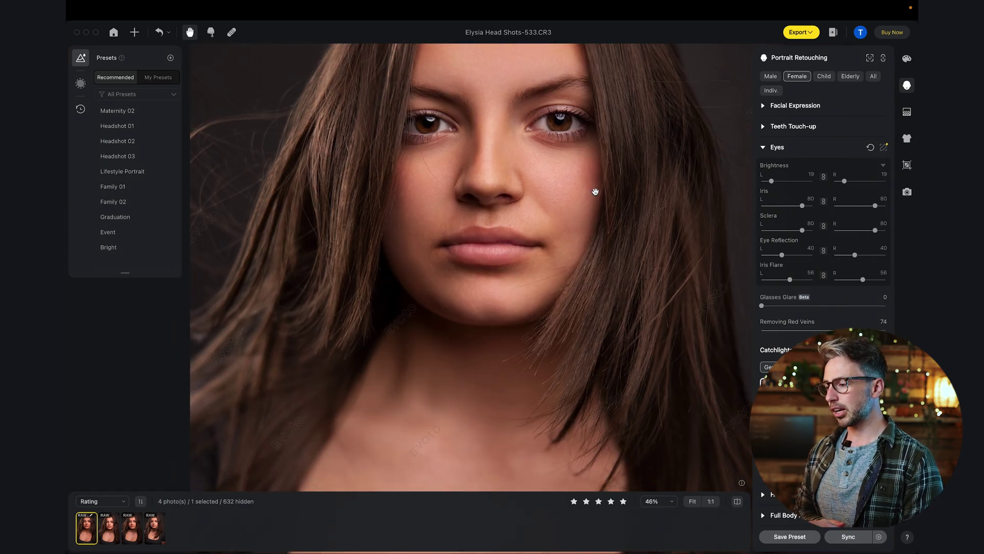
pyautogui.moveTo(595, 192); pyautogui.dragTo(588, 238)
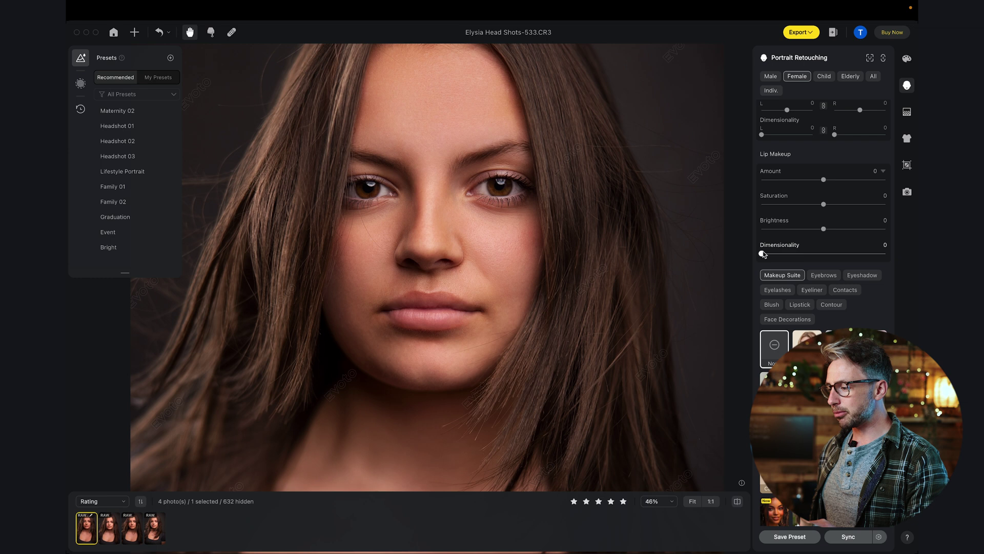
# Step: Set the lip makeup Dimensionality to 63
pyautogui.moveTo(763, 254); pyautogui.dragTo(844, 262)
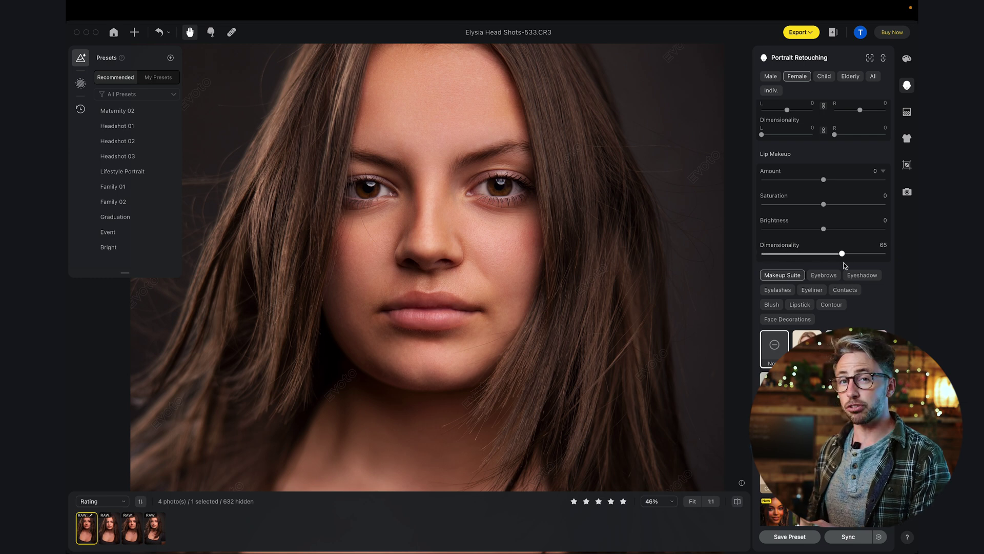
pyautogui.moveTo(845, 265); pyautogui.dragTo(849, 266)
pyautogui.scroll(-2, 849, 270)
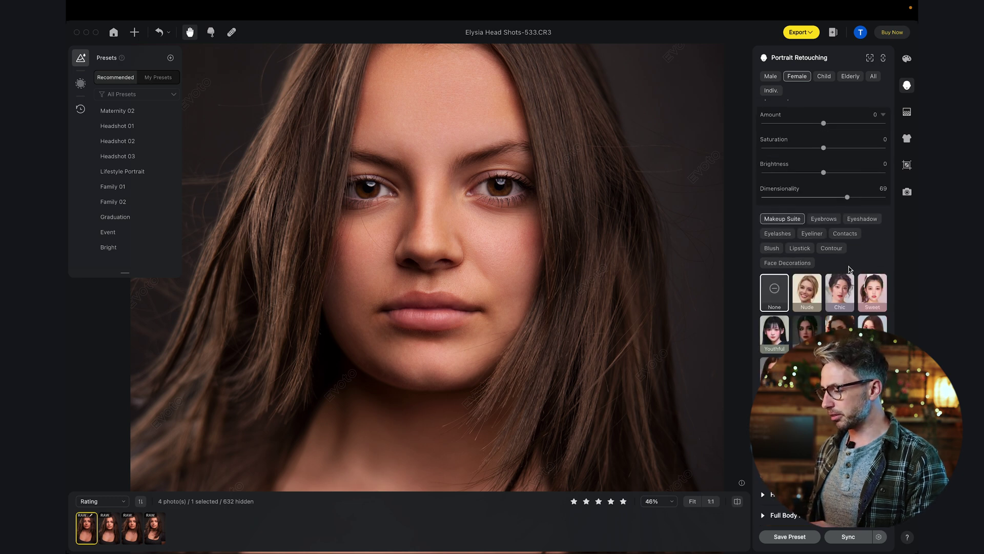
pyautogui.moveTo(846, 197); pyautogui.dragTo(839, 196)
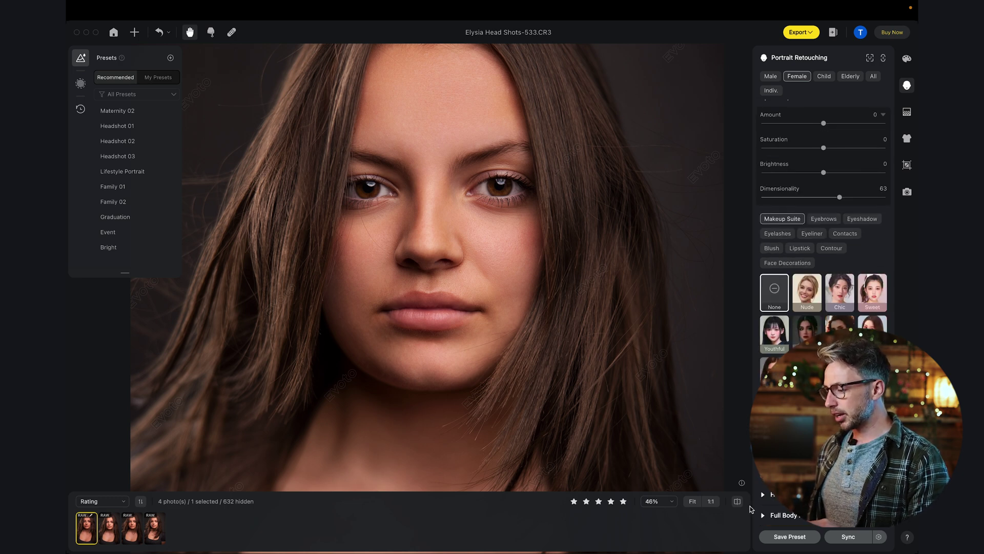
# Step: Remove stray hairs around the portrait at 100
pyautogui.scroll(-5, 793, 312)
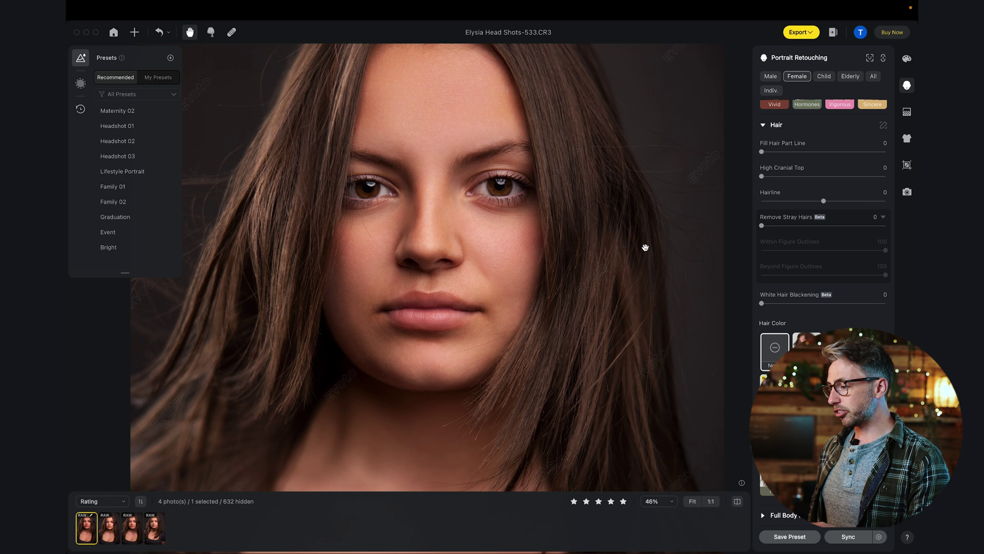
pyautogui.scroll(-3, 615, 233)
pyautogui.scroll(1, 617, 235)
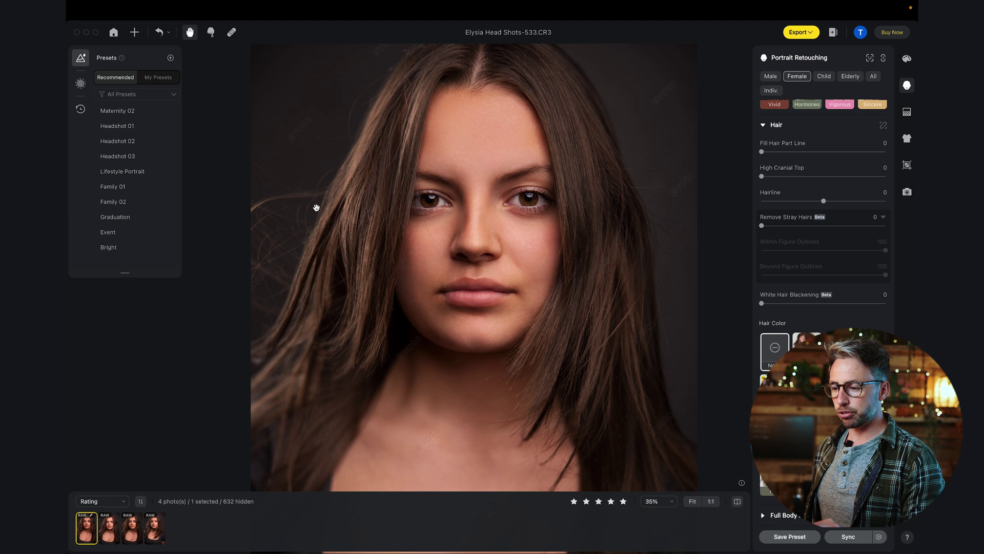
pyautogui.moveTo(315, 207); pyautogui.dragTo(422, 191)
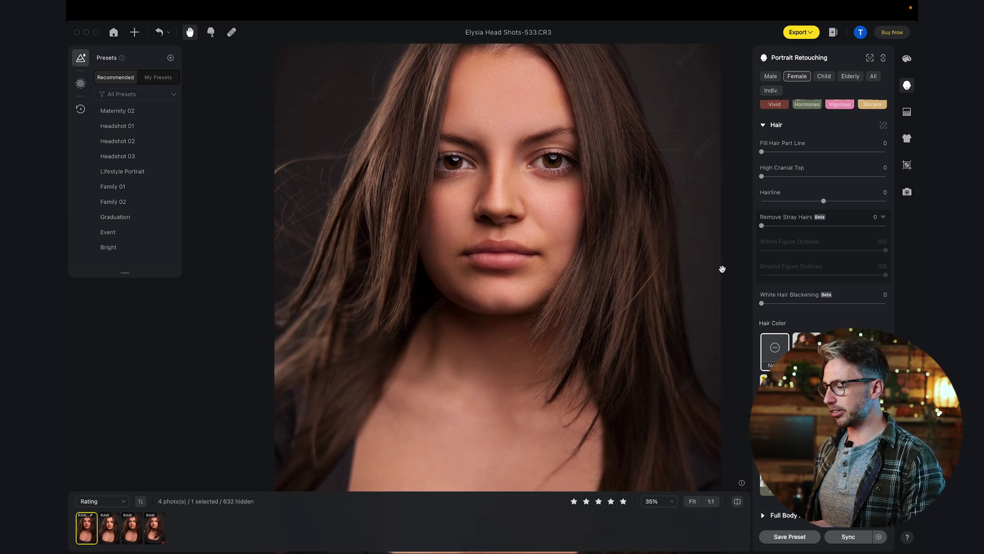
pyautogui.moveTo(762, 226); pyautogui.dragTo(904, 229)
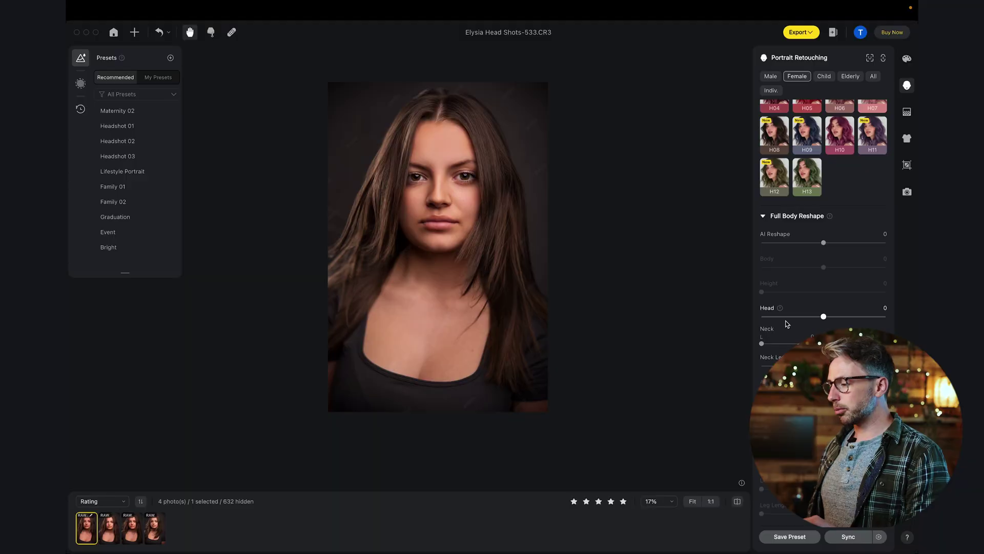
pyautogui.scroll(10, 786, 324)
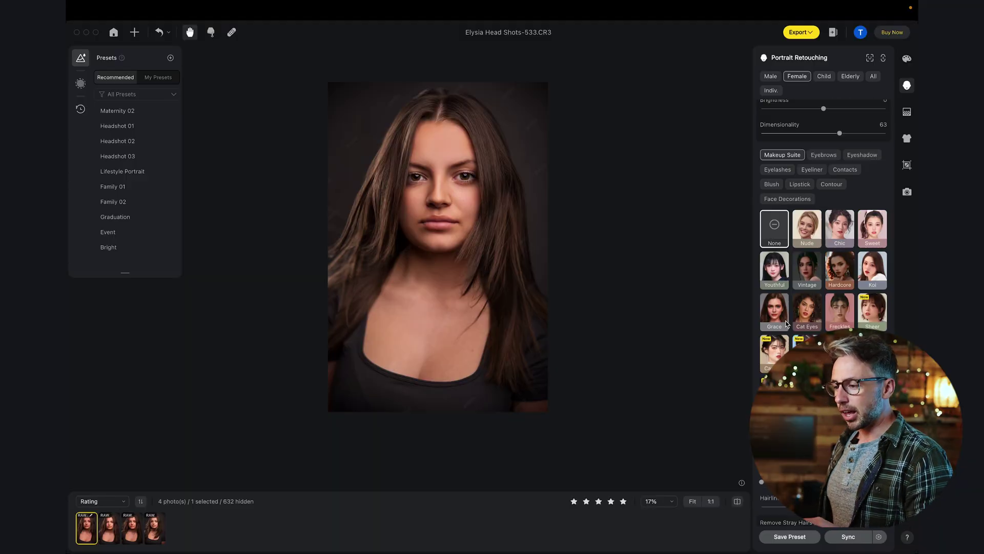
pyautogui.scroll(2, 616, 279)
pyautogui.moveTo(496, 272); pyautogui.dragTo(542, 351)
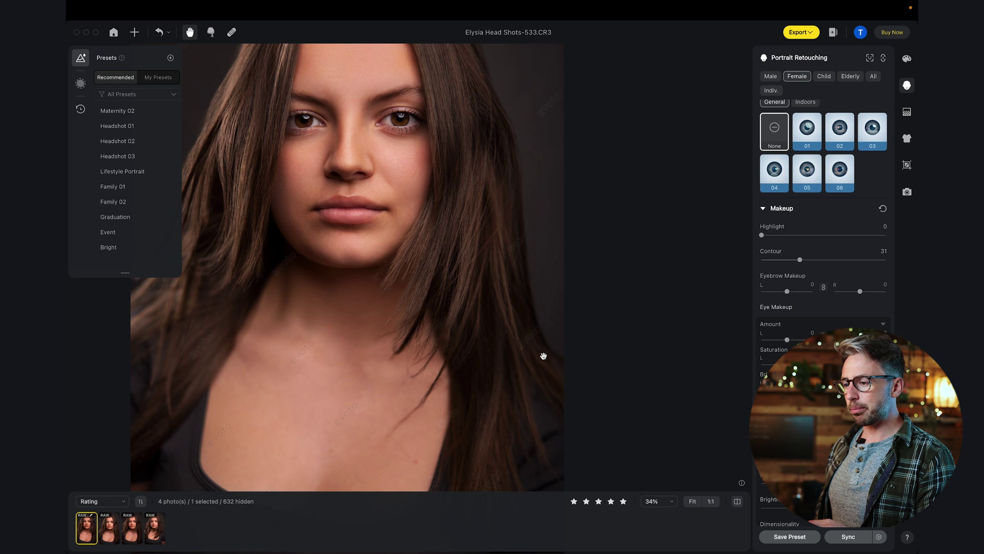
pyautogui.moveTo(446, 334); pyautogui.dragTo(542, 399)
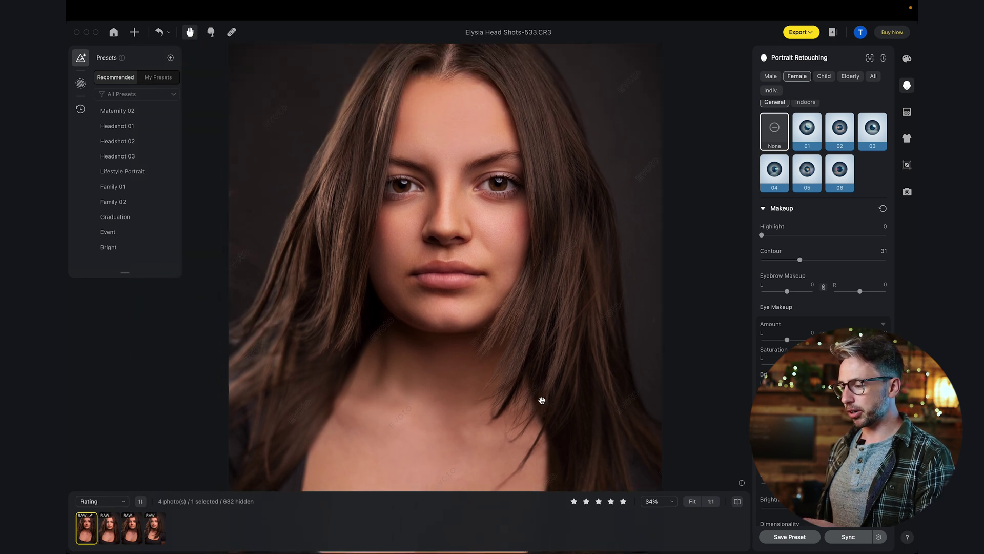
pyautogui.scroll(5, 822, 205)
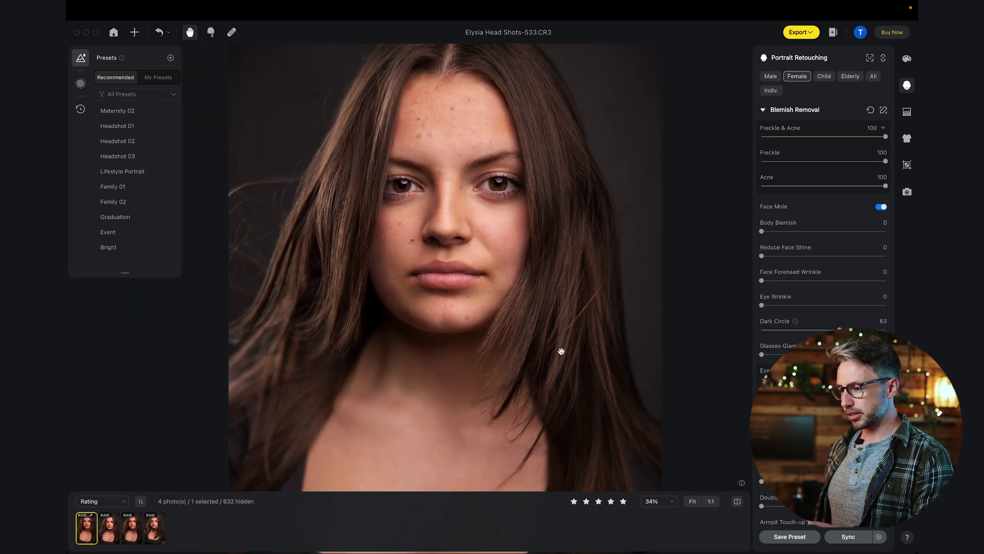
pyautogui.scroll(-3, 634, 316)
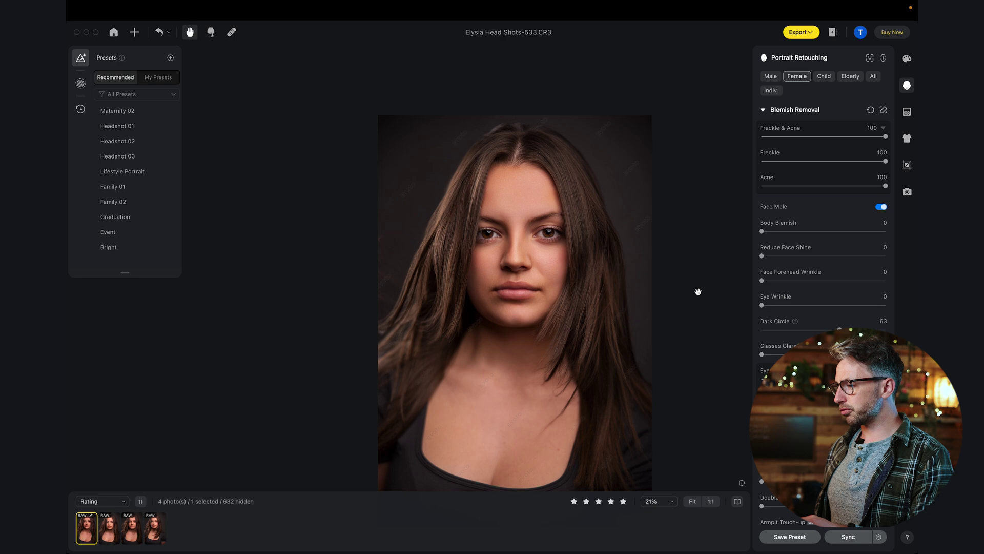
# Step: Cool the white balance by sampling the backdrop with the Color Adjustments eyedropper
pyautogui.click(907, 59)
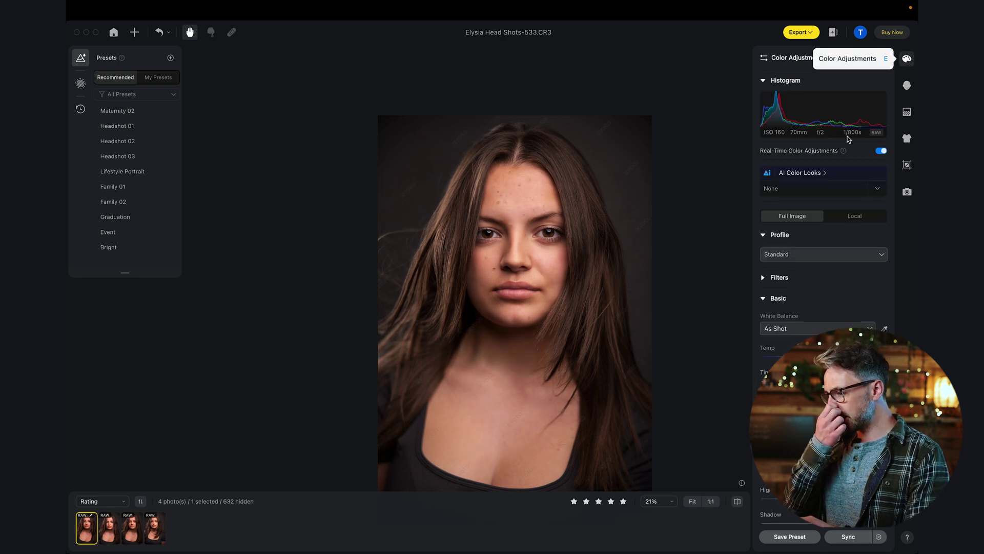
pyautogui.click(885, 328)
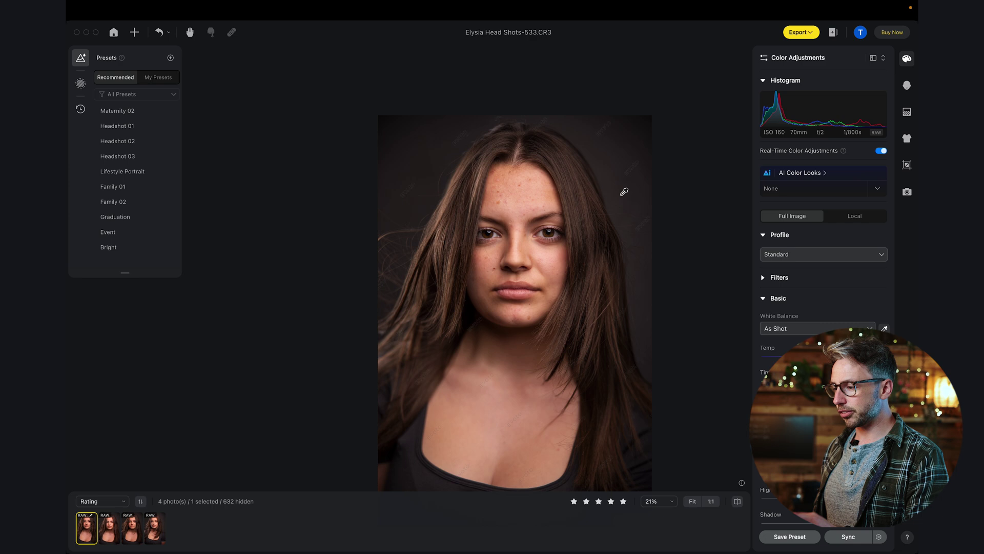
pyautogui.click(624, 192)
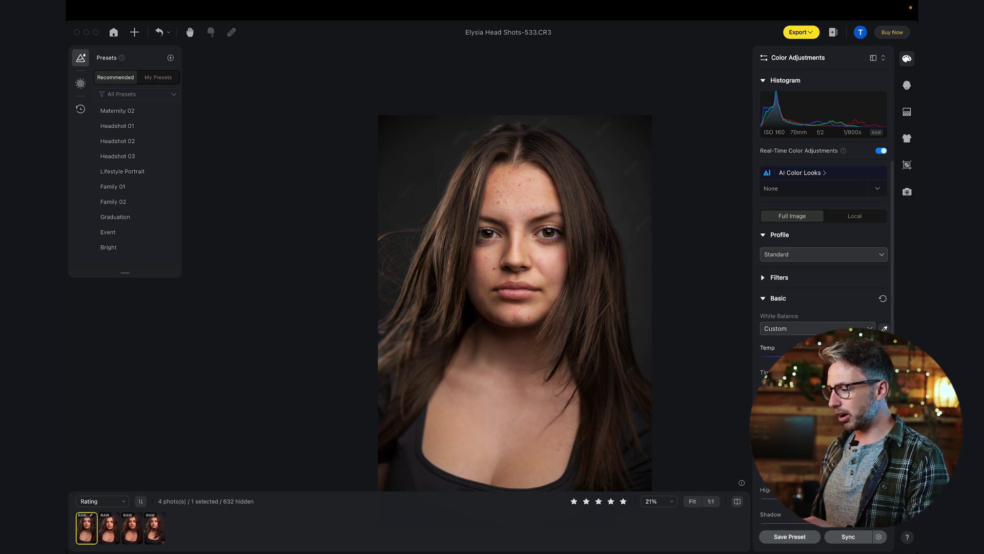
# Step: Enable lens profile correction, then go back to the Portrait Retouching settings
pyautogui.scroll(-5, 823, 256)
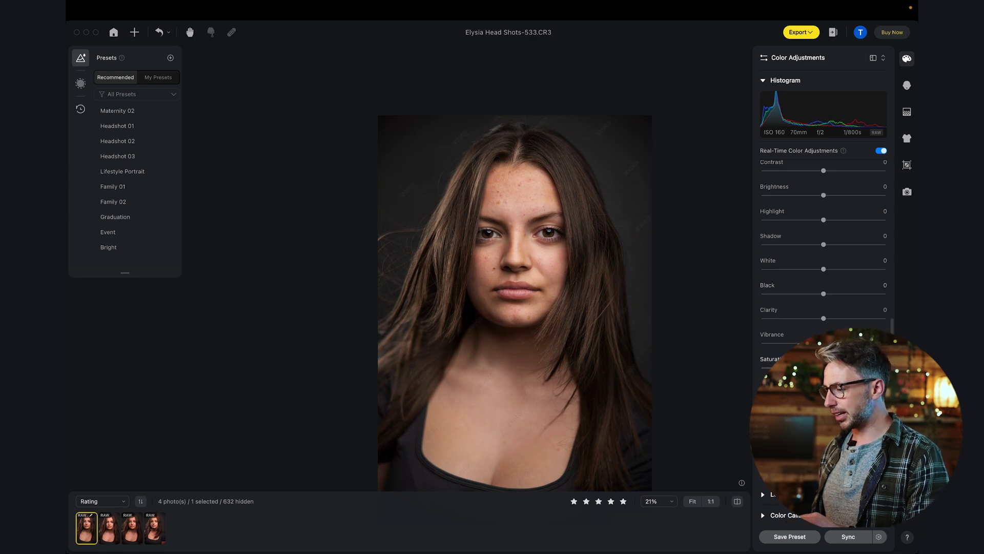
pyautogui.click(763, 496)
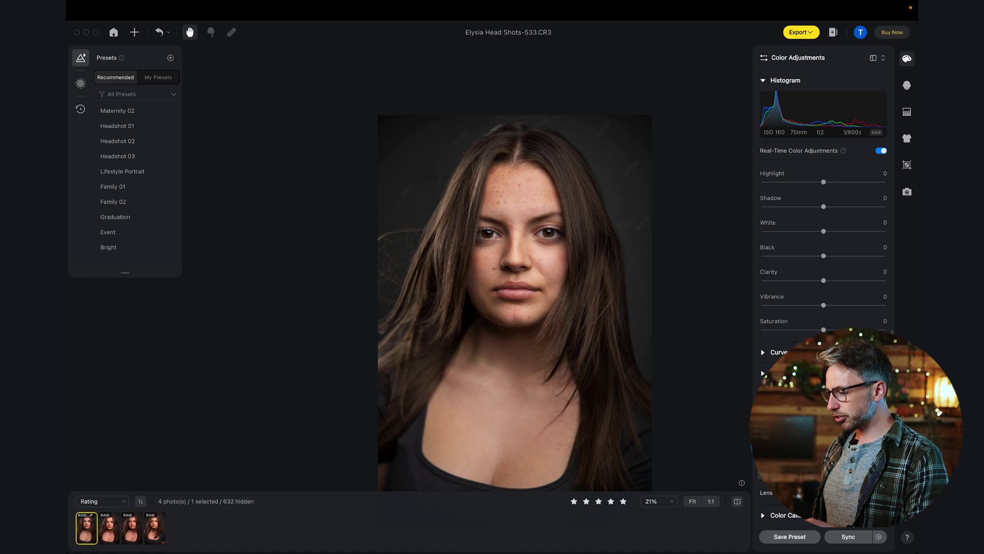
pyautogui.click(764, 493)
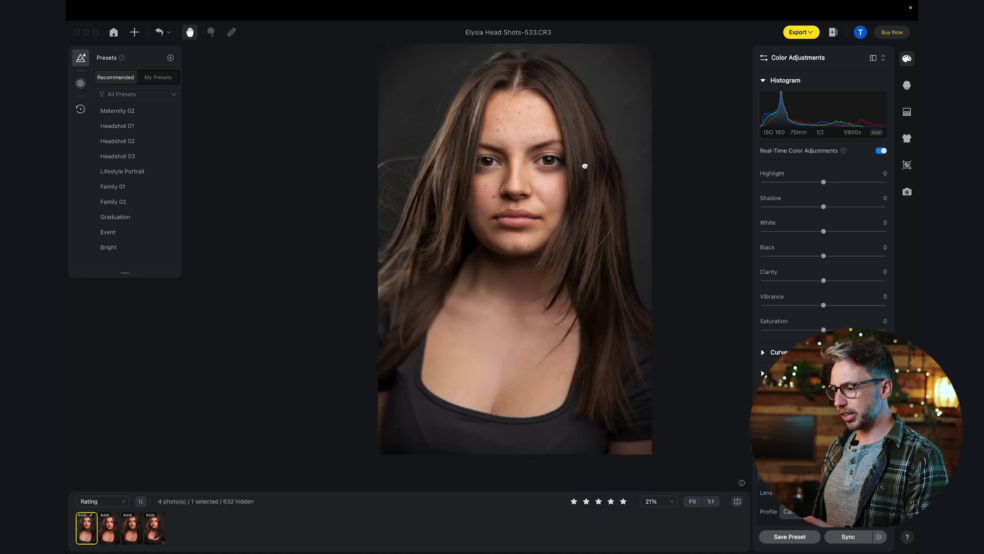
pyautogui.press('2')
pyautogui.scroll(3, 583, 165)
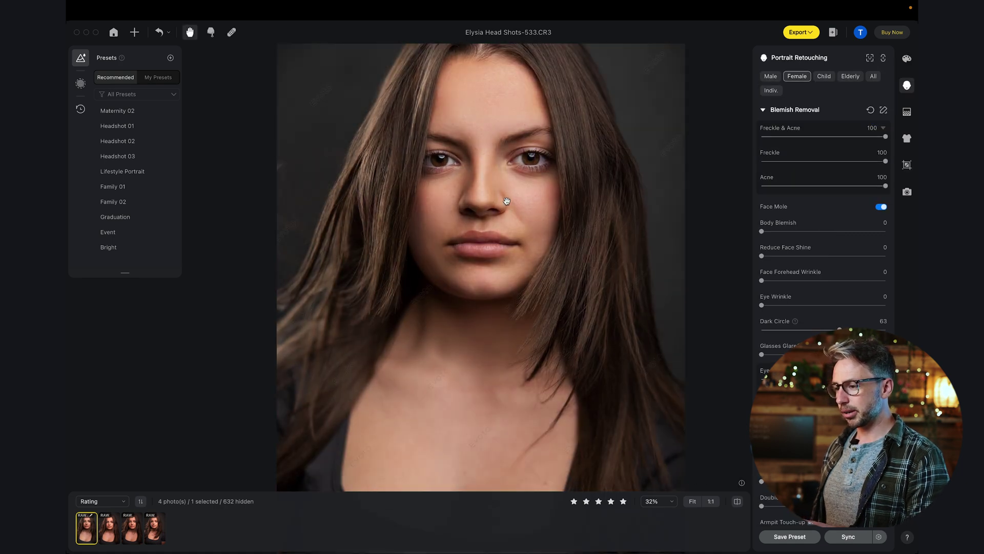
pyautogui.scroll(1, 507, 201)
pyautogui.scroll(1, 507, 204)
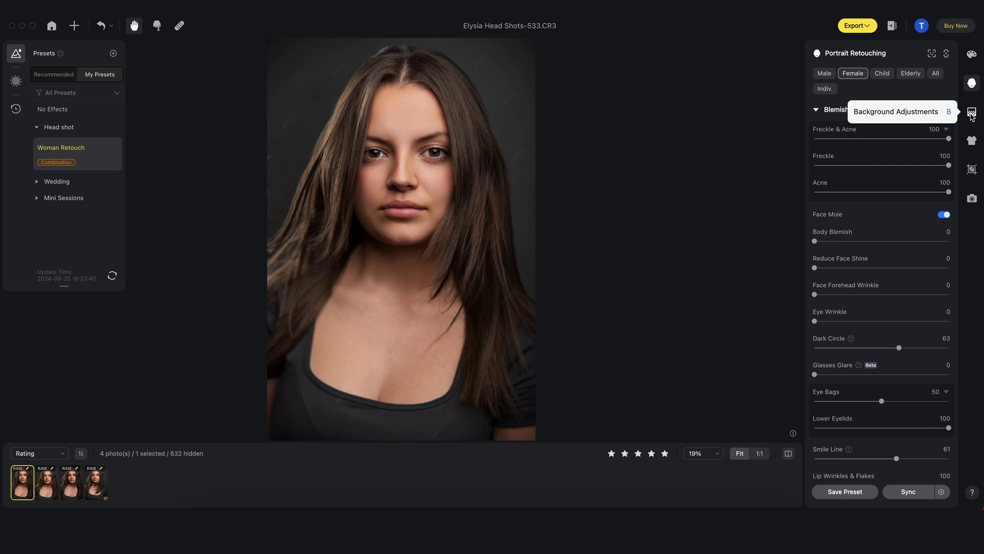
# Step: Try the Fabric02 backdrop and plain white, then leave the background transparent
pyautogui.click(972, 114)
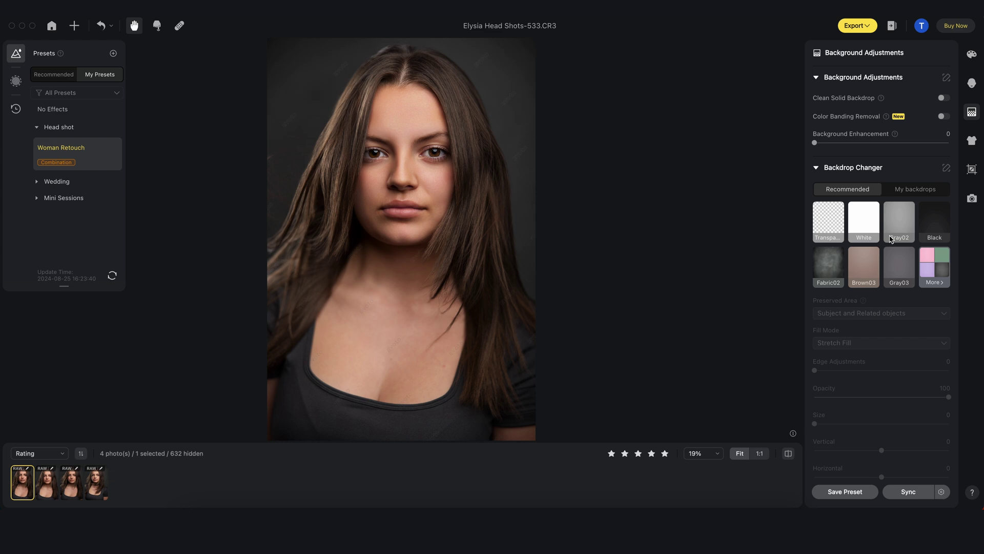
pyautogui.click(831, 271)
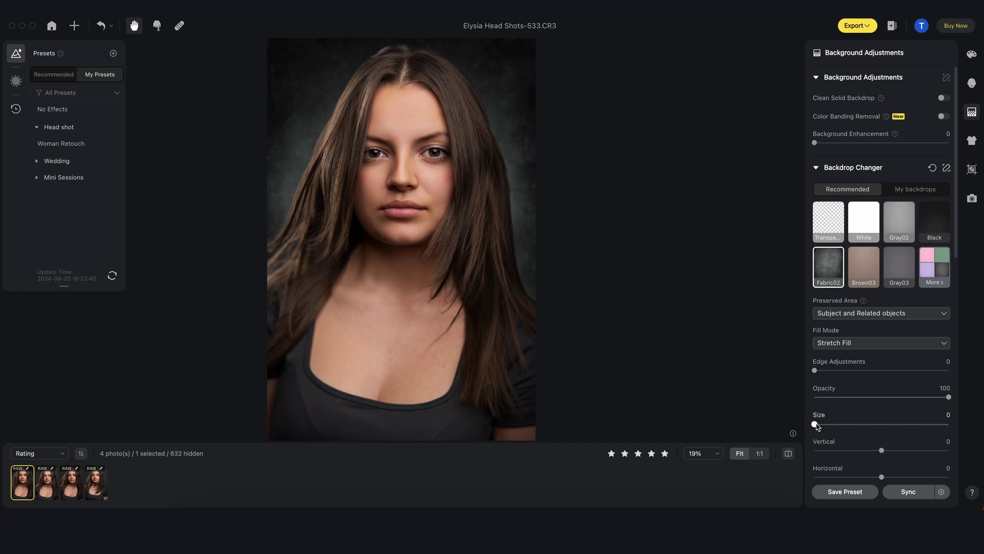
pyautogui.moveTo(824, 424)
pyautogui.mouseDown()
pyautogui.moveTo(883, 424)
pyautogui.moveTo(812, 425)
pyautogui.mouseUp()
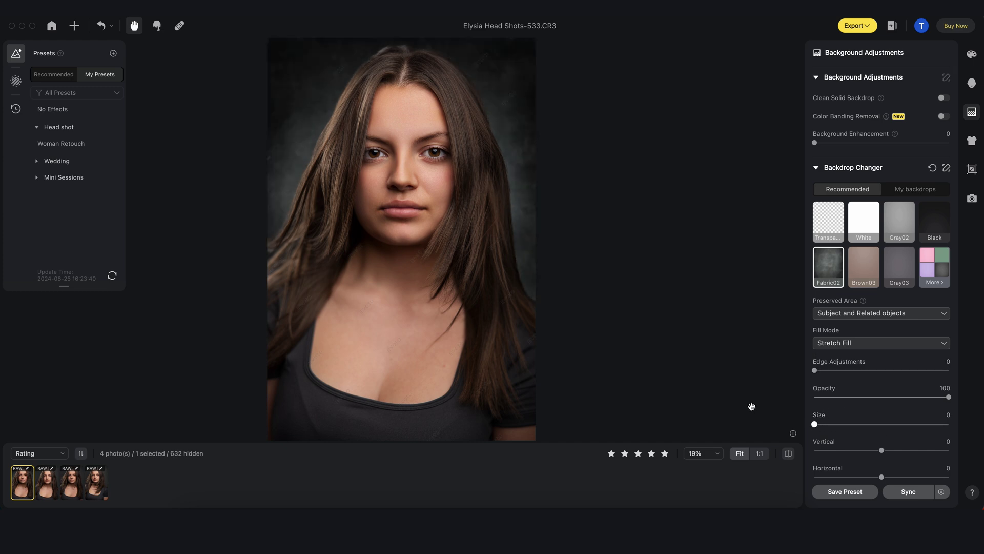
pyautogui.click(865, 222)
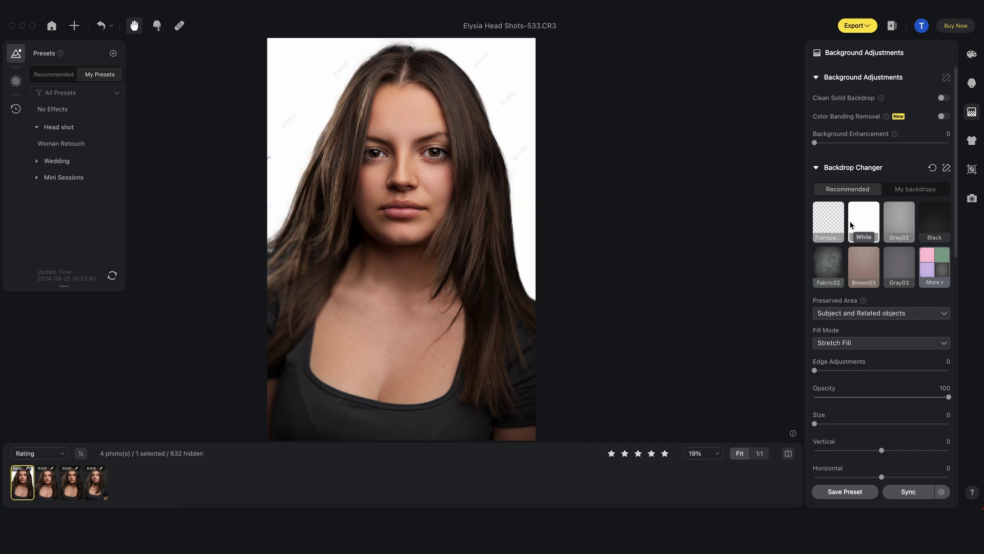
pyautogui.click(824, 229)
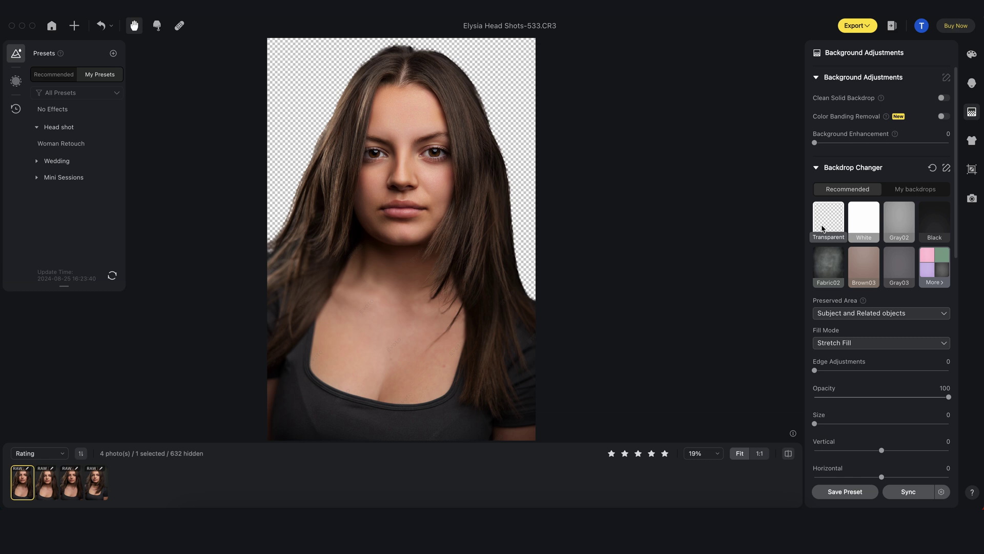
# Step: Expand the full Backdrop Changer gallery and browse the colour backdrops
pyautogui.scroll(-5, 875, 303)
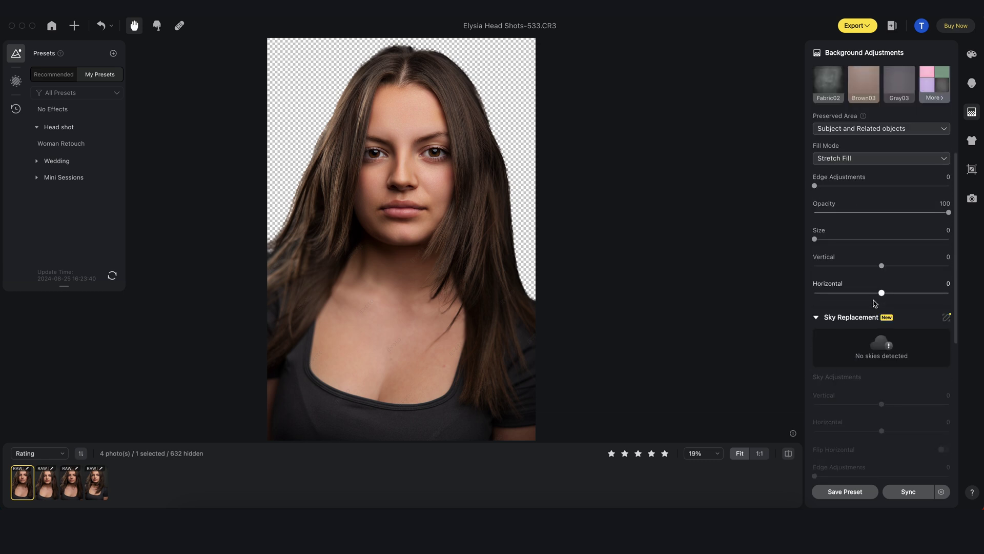
pyautogui.scroll(-7, 841, 292)
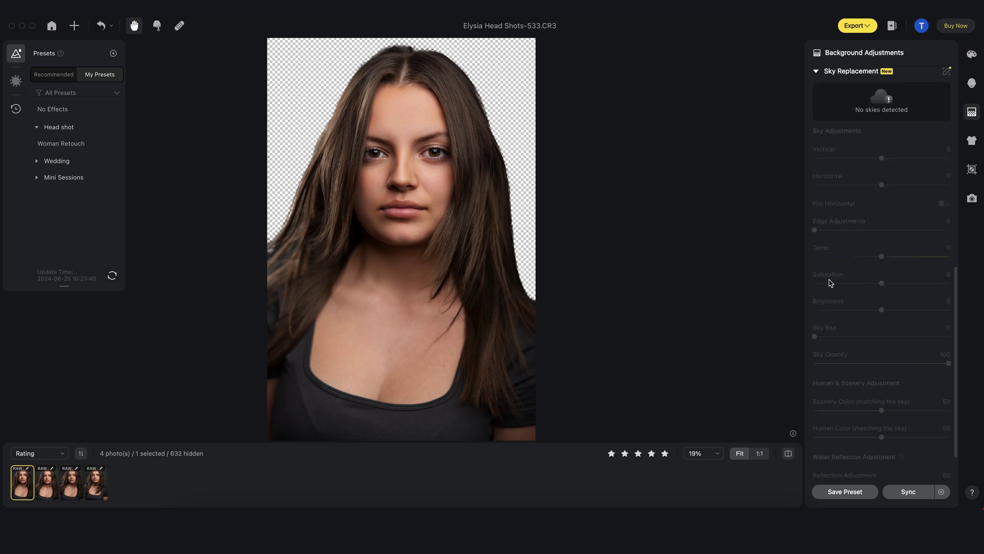
pyautogui.scroll(12, 830, 282)
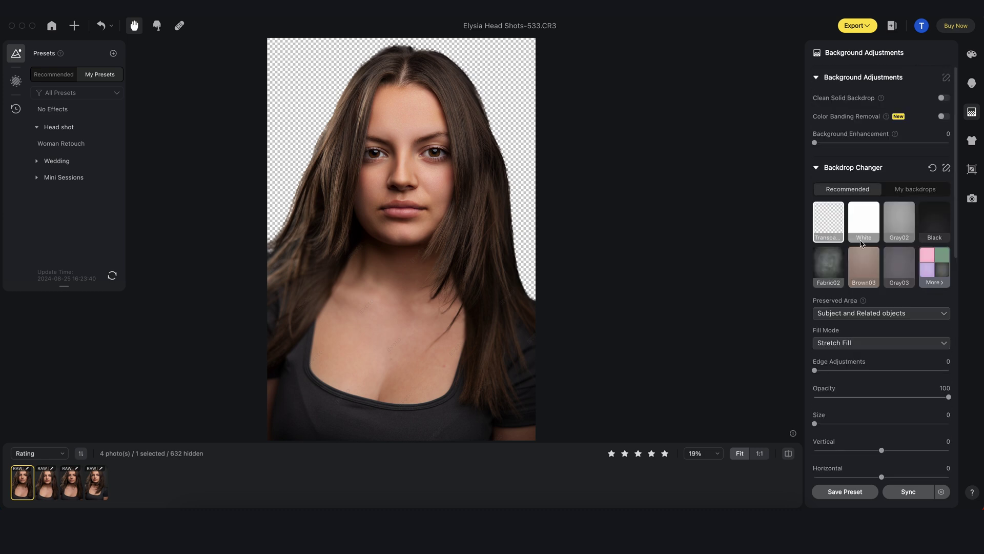
pyautogui.click(932, 265)
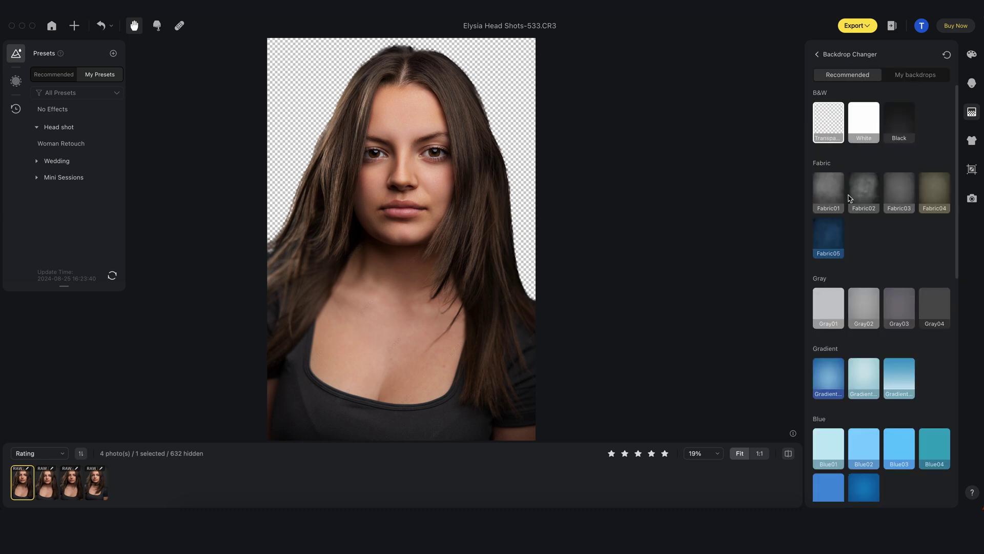
pyautogui.scroll(-10, 855, 279)
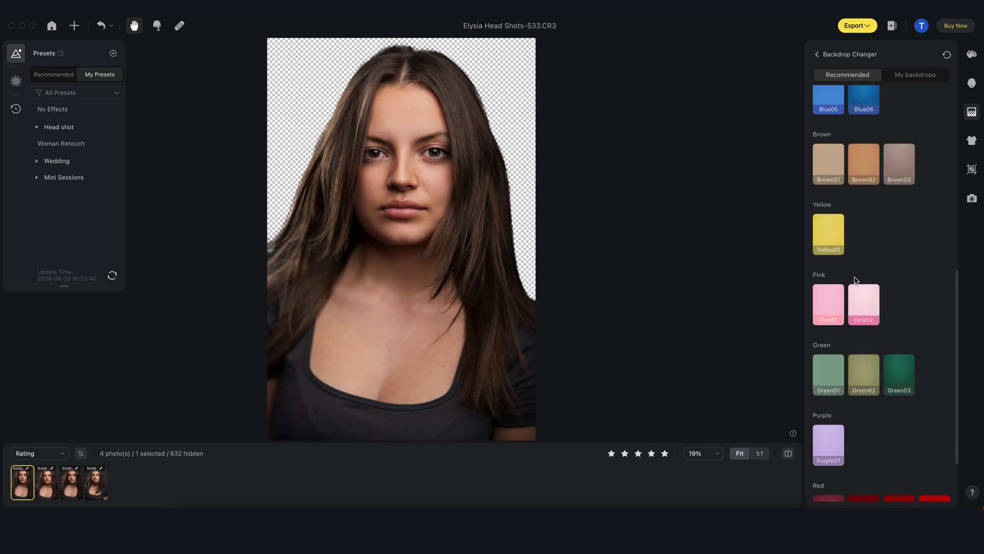
pyautogui.scroll(10, 855, 280)
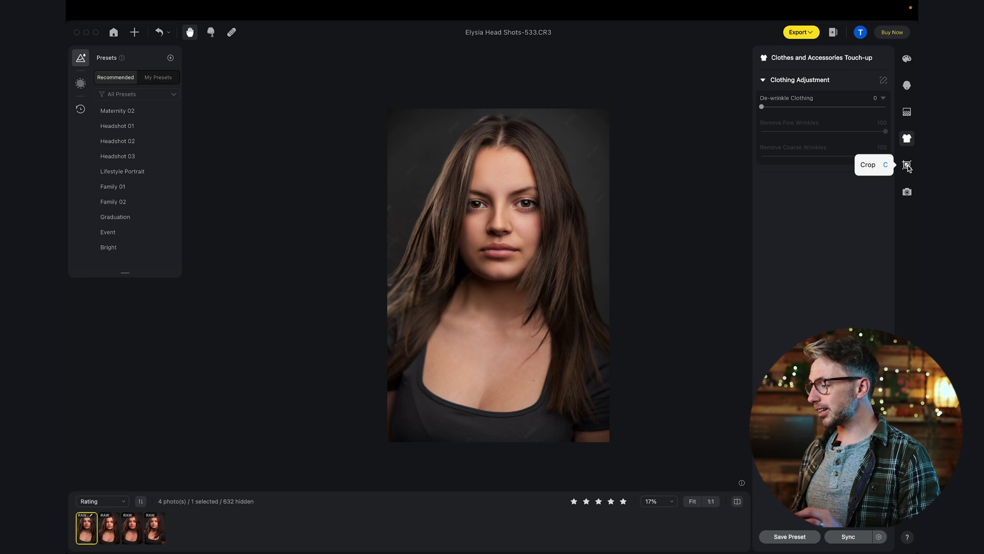
# Step: Choose the AI Headshot Crop 5×7 cm ratio and shift the crop frame lower
pyautogui.click(907, 165)
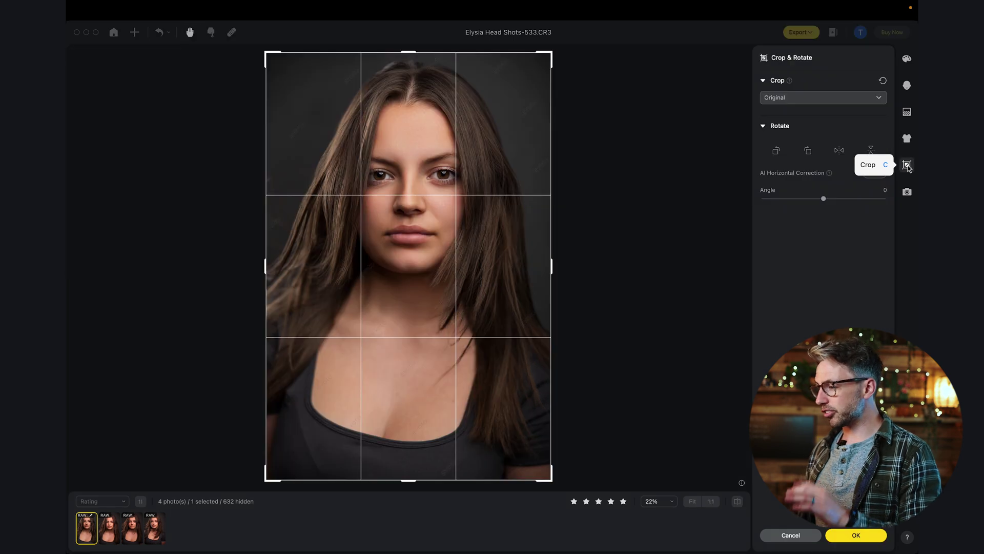
pyautogui.click(816, 99)
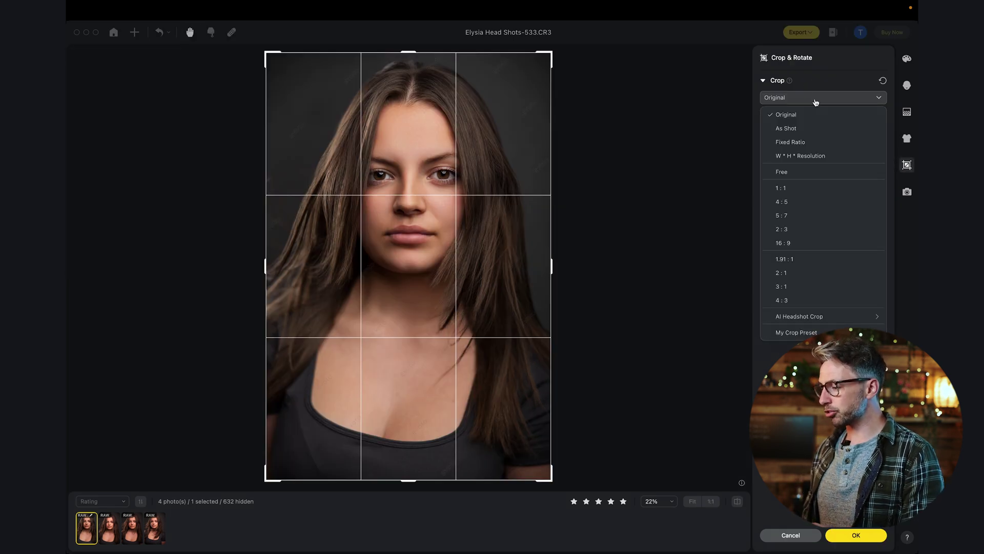
pyautogui.moveTo(815, 322)
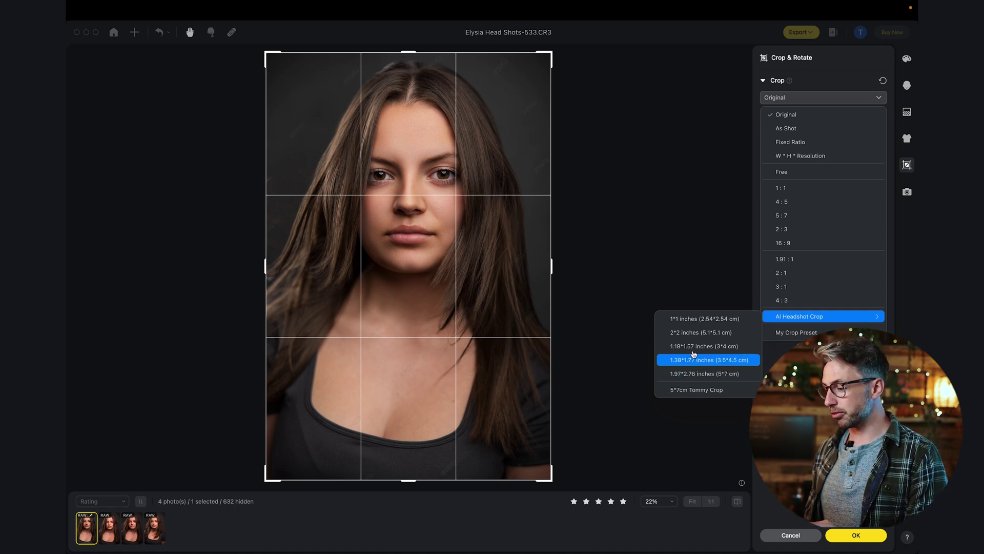
pyautogui.click(708, 373)
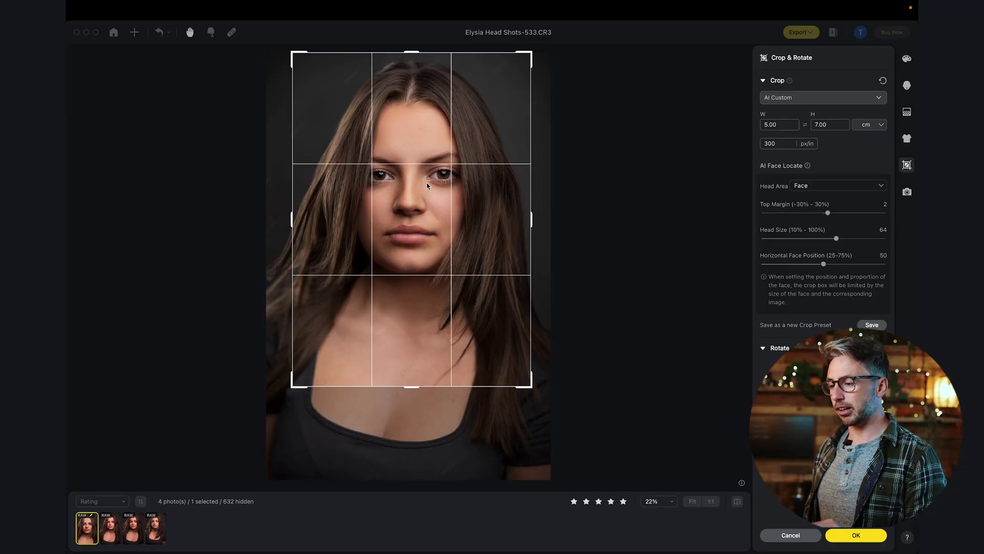
pyautogui.moveTo(426, 183); pyautogui.dragTo(427, 196)
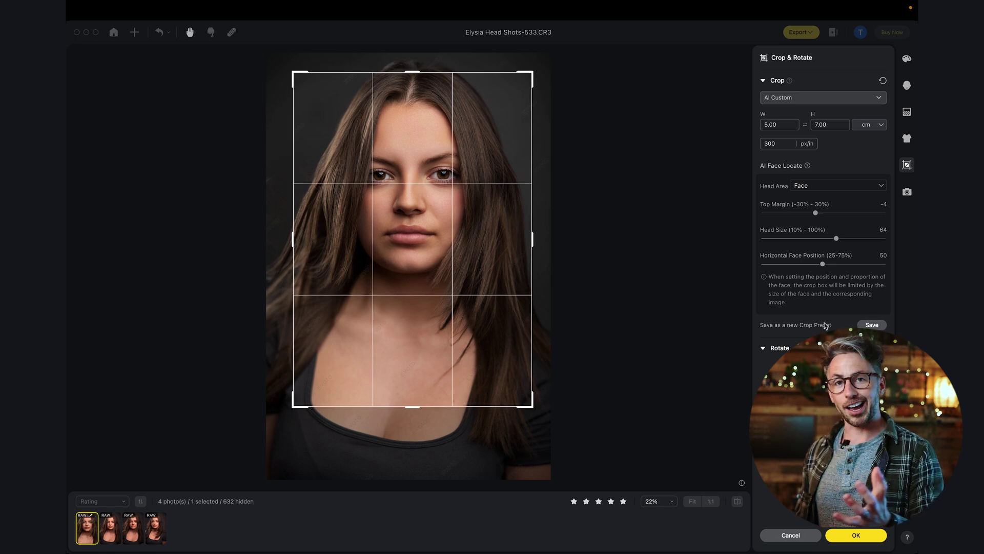
# Step: Apply the saved 5×7 cm crop preset from My Crop Preset and confirm
pyautogui.click(851, 101)
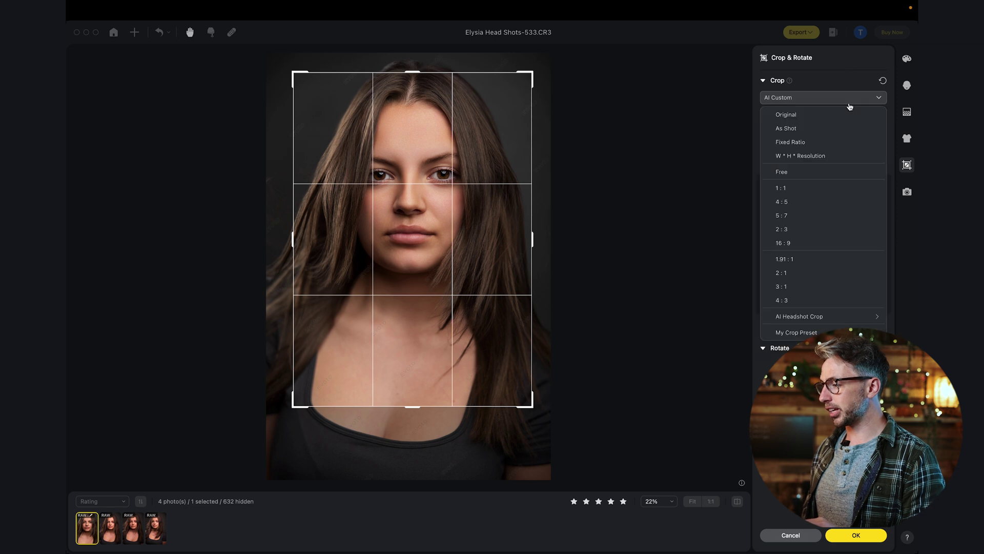
pyautogui.moveTo(803, 333)
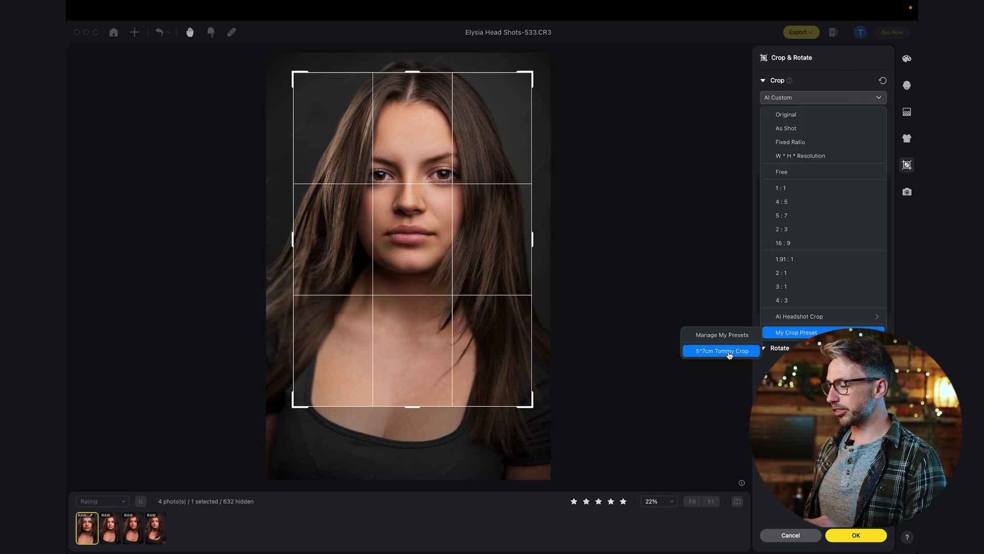
pyautogui.click(730, 350)
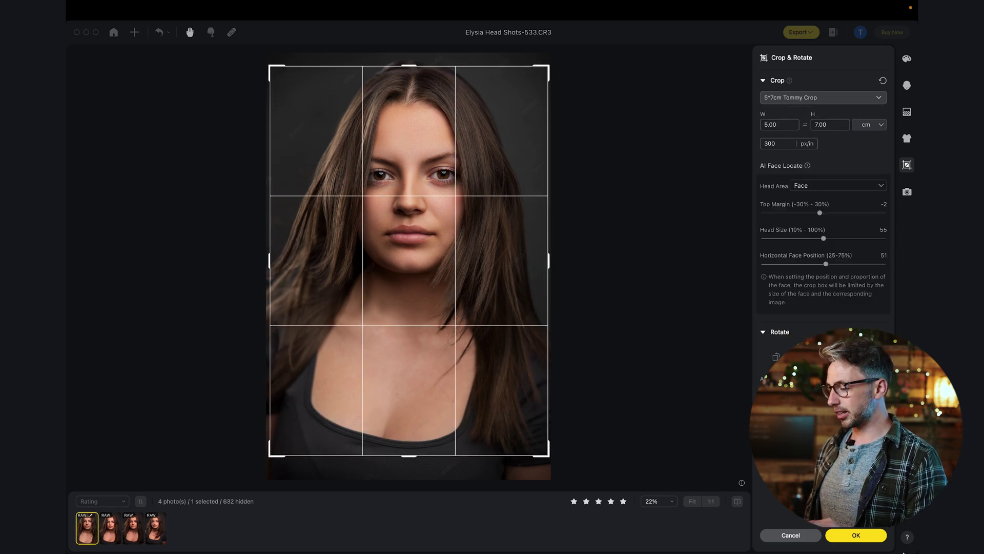
pyautogui.click(866, 536)
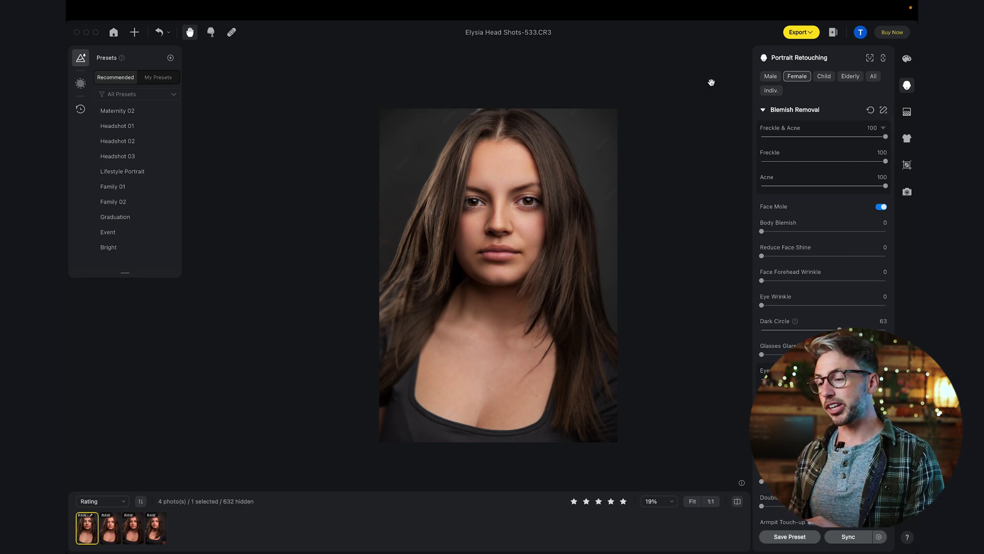
# Step: Copy the portrait's effects and sync them to all four session photos
pyautogui.click(123, 10)
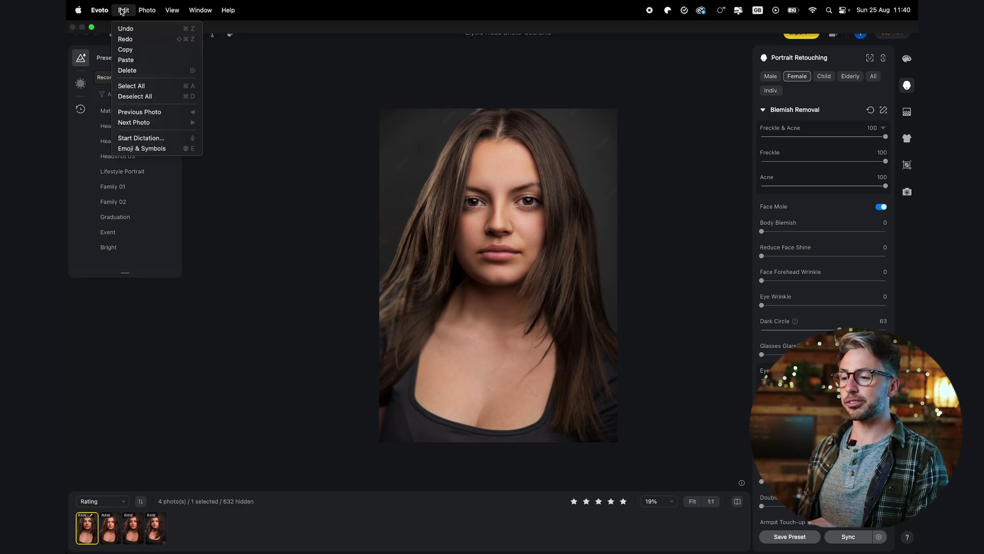
pyautogui.click(123, 49)
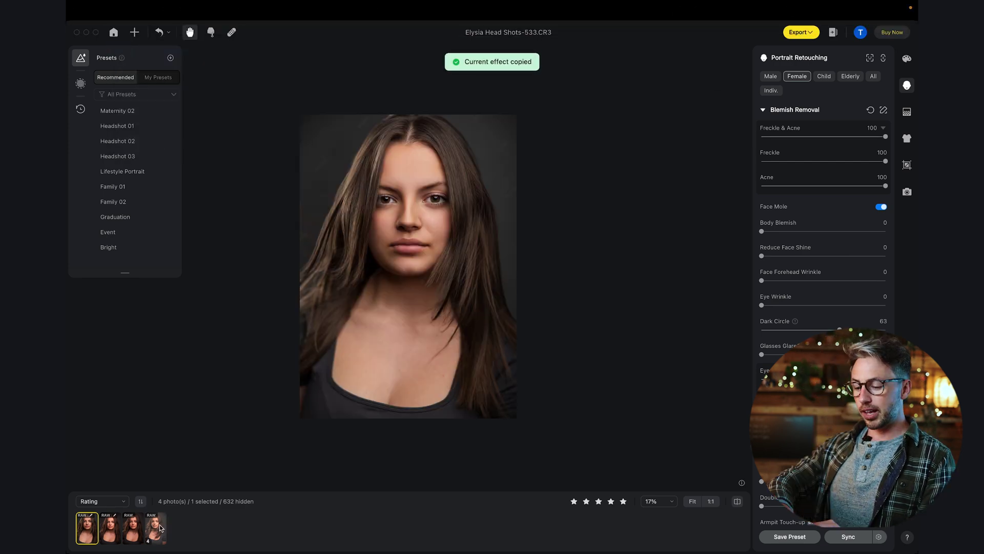
pyautogui.keyDown('shift'); pyautogui.click(159, 528); pyautogui.keyUp('shift')
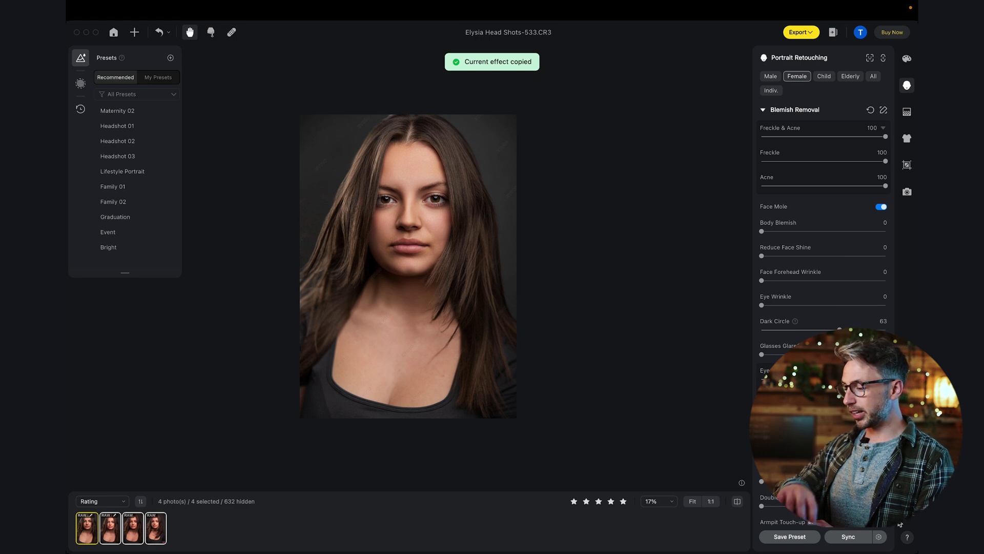
pyautogui.click(864, 538)
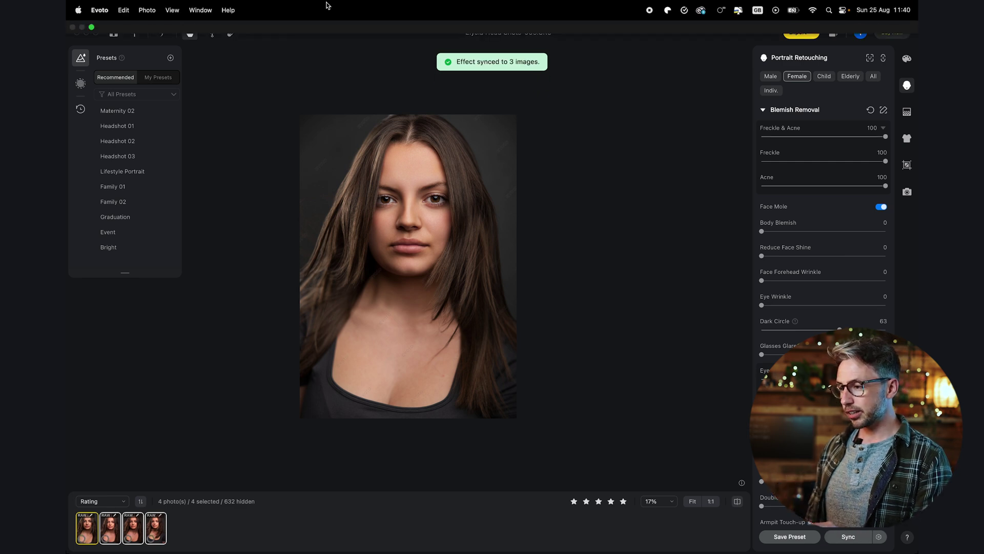
# Step: Review the synced results on photos 542, 535 and 534
pyautogui.click(157, 530)
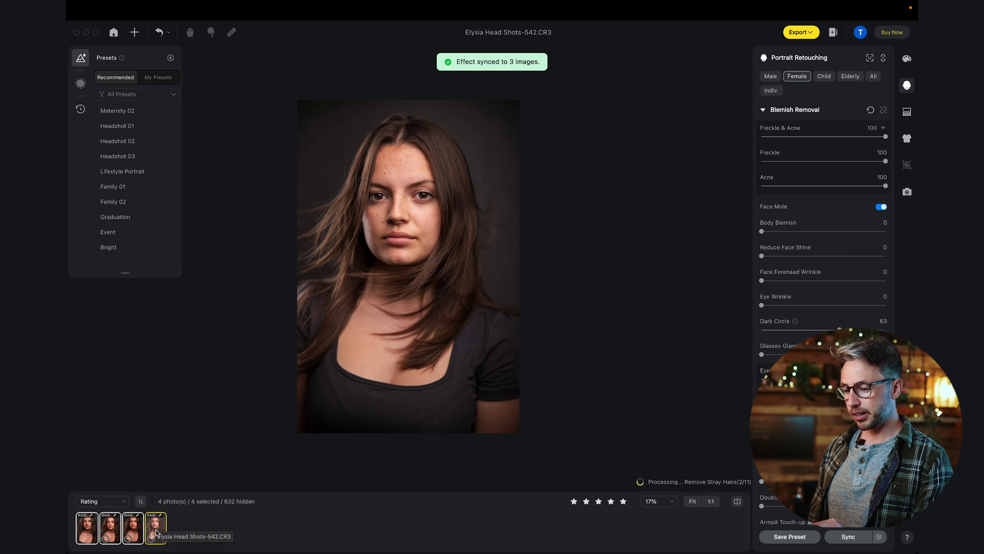
pyautogui.click(130, 530)
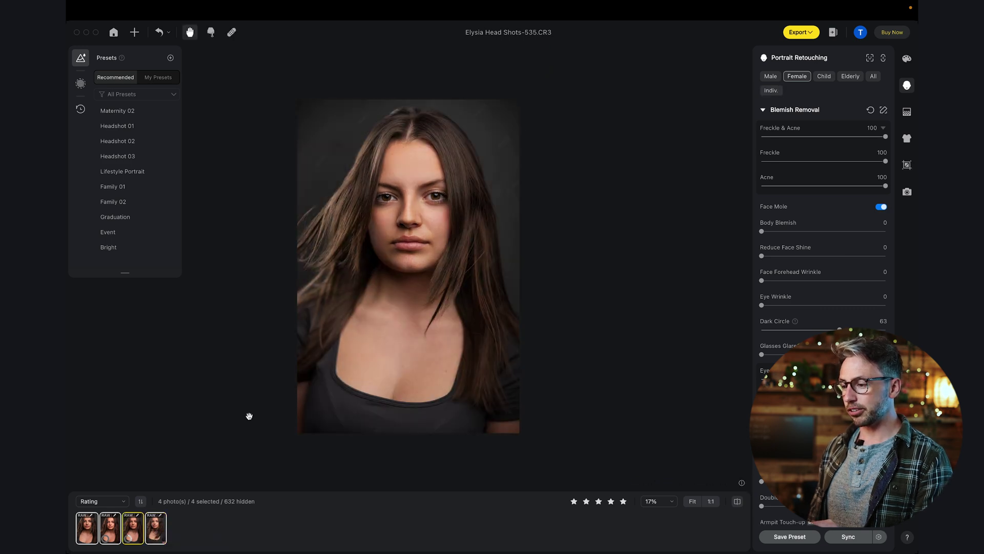
pyautogui.click(107, 536)
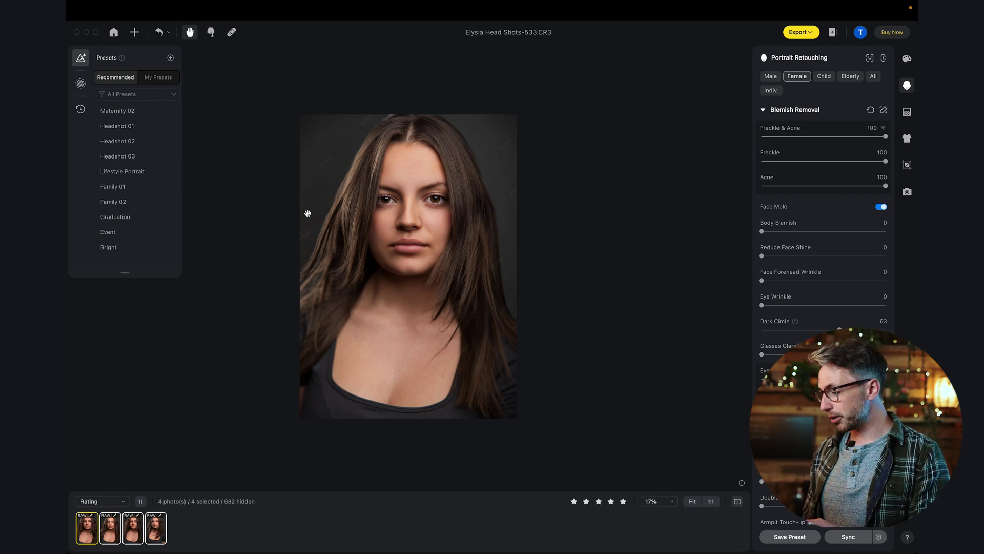
# Step: Start a new preset and create a 'Head shot' group for it
pyautogui.click(790, 536)
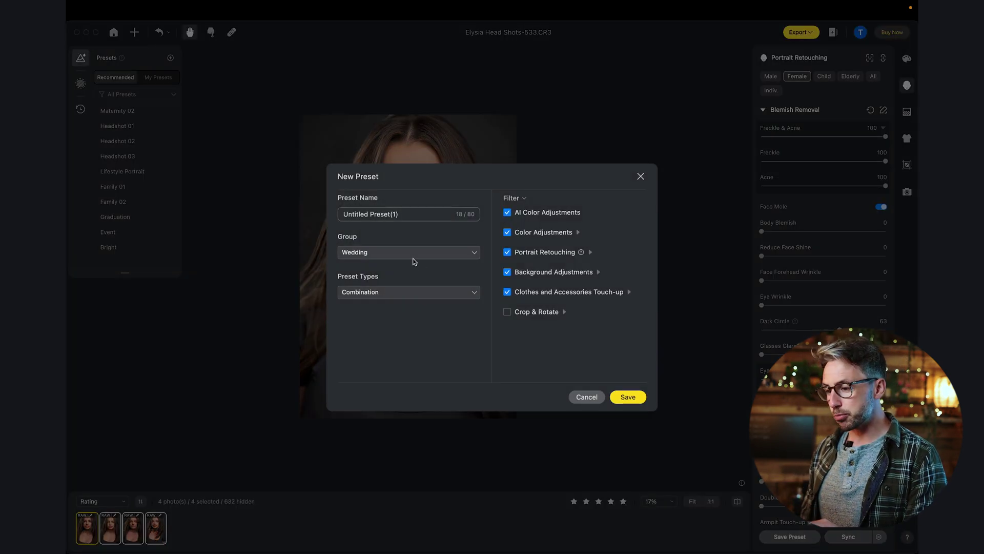
pyautogui.tripleClick(393, 215)
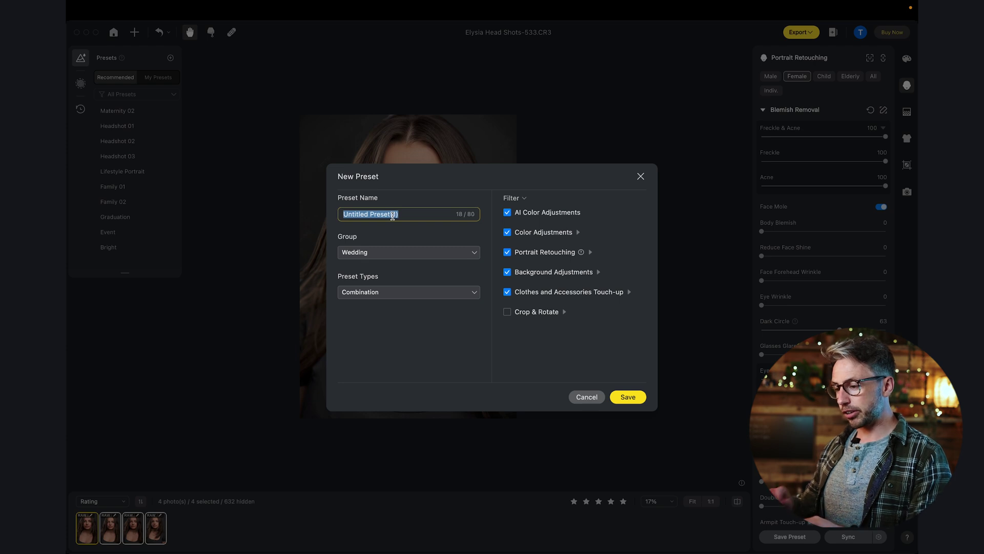
pyautogui.click(397, 252)
pyautogui.click(385, 302)
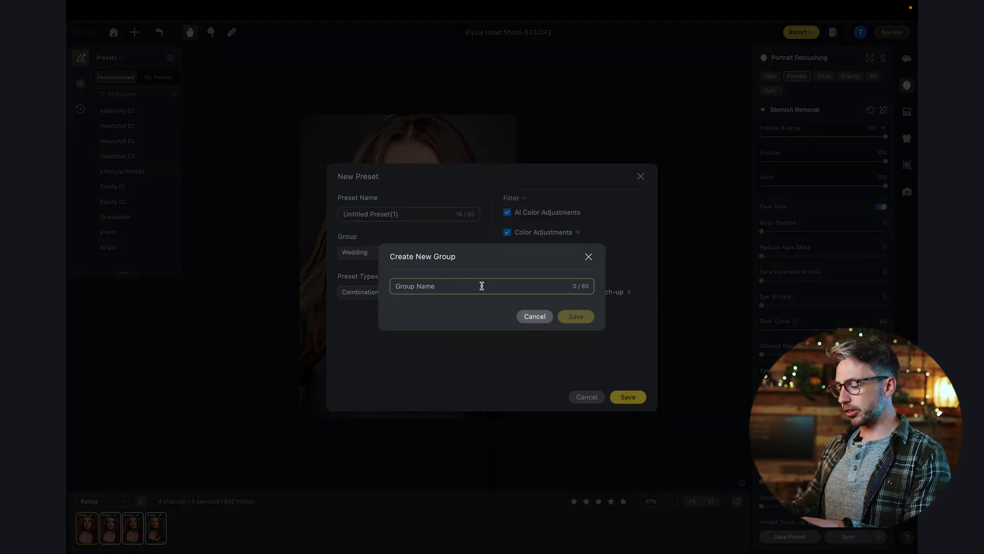
pyautogui.write('Por')
pyautogui.press('BackSpace')
pyautogui.write('Head shot')
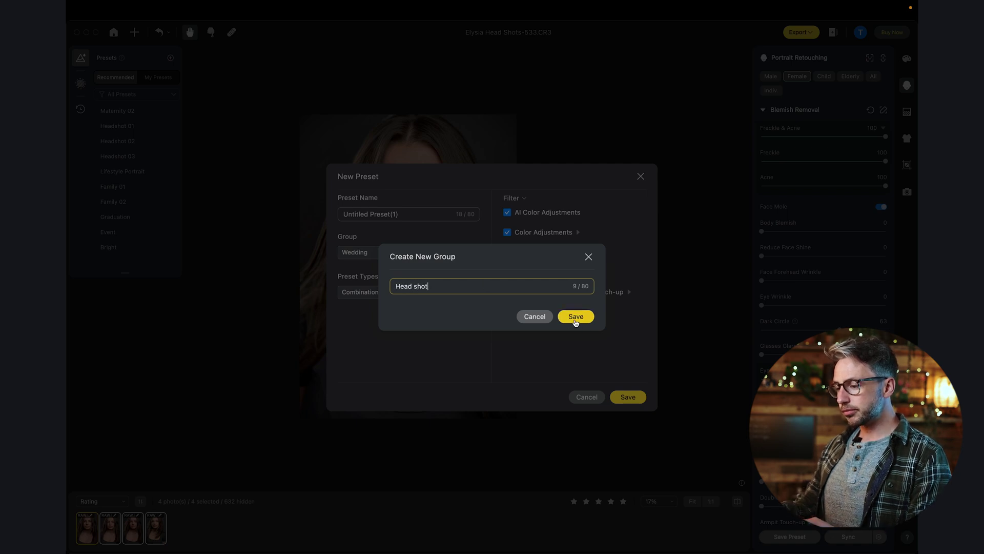
pyautogui.click(575, 317)
# Step: Name the preset 'Woman Retouch' and save it
pyautogui.tripleClick(410, 213)
pyautogui.write('Woman Retouch')
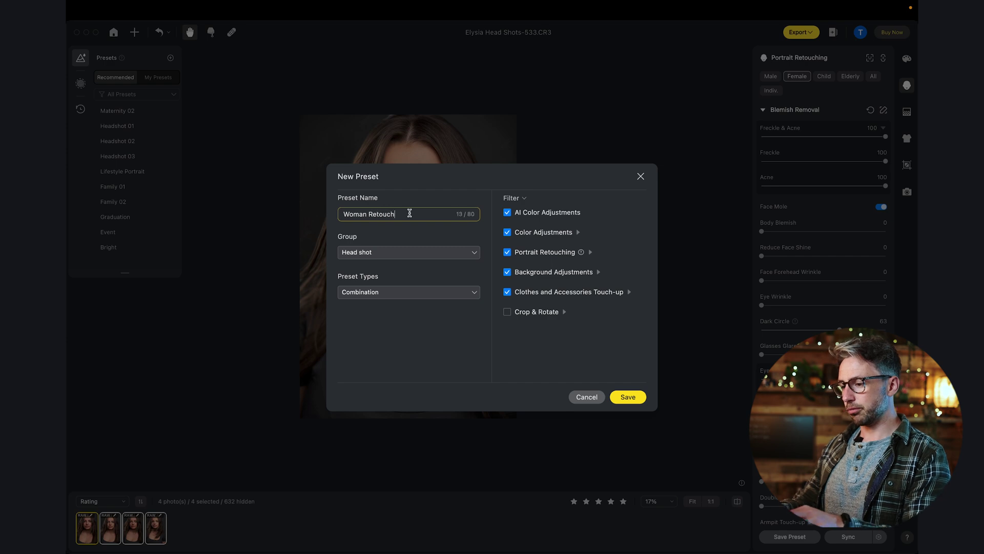
pyautogui.click(632, 403)
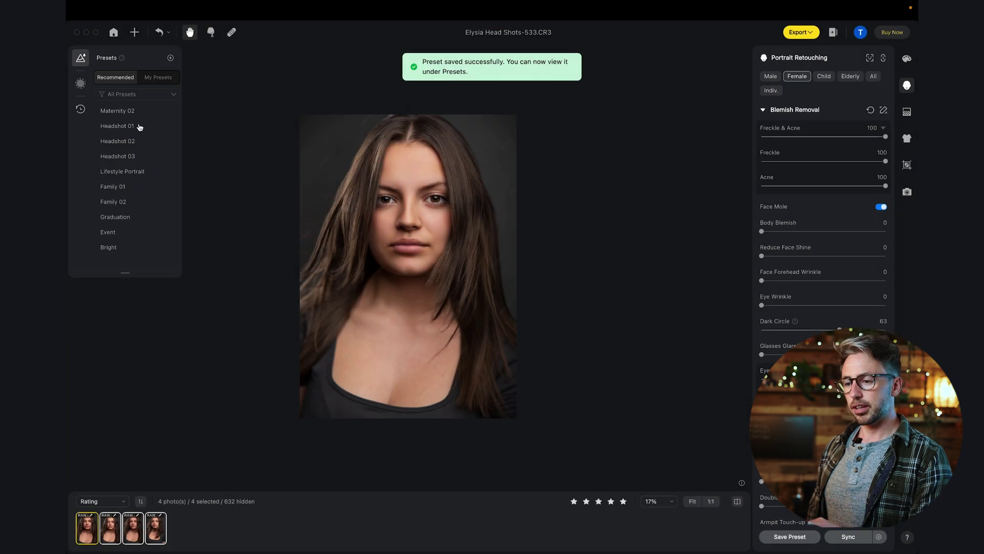
# Step: Find the Woman Retouch preset under the Head shot group in My Presets
pyautogui.click(170, 81)
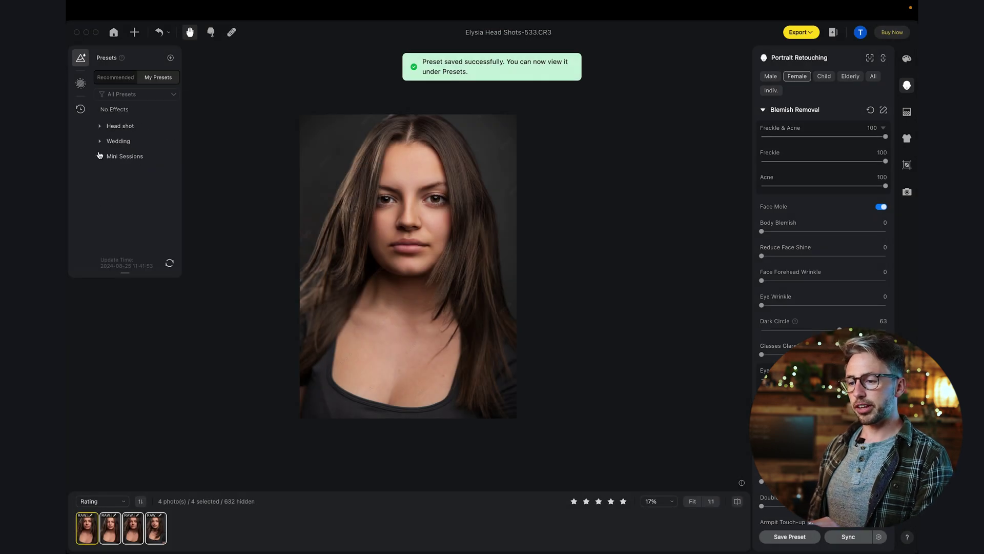
pyautogui.click(101, 126)
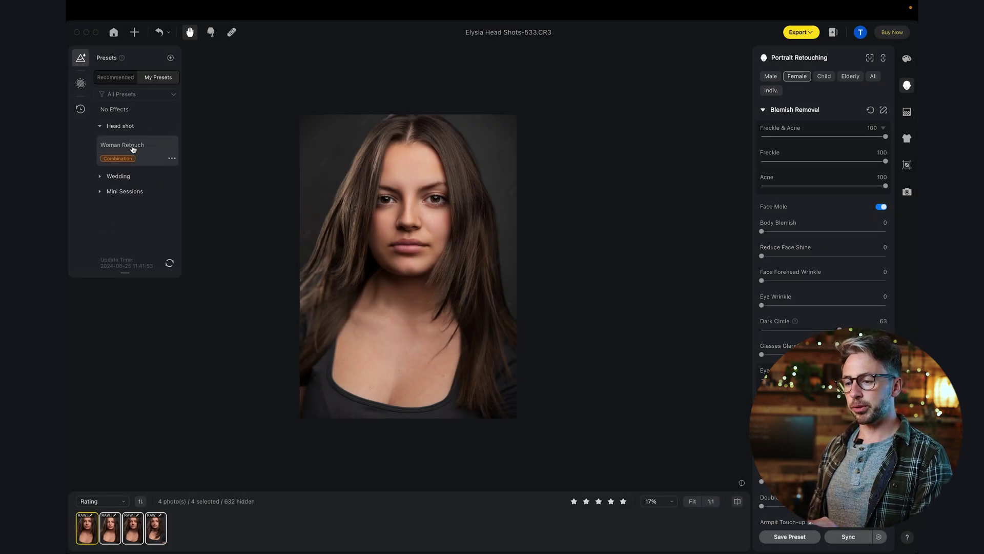
pyautogui.moveTo(135, 149)
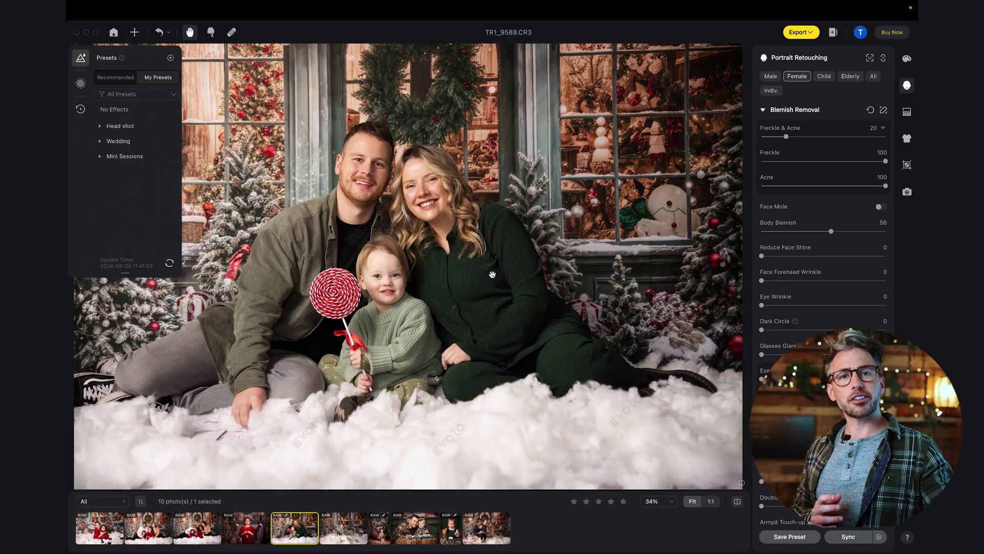
# Step: Show the family photo's three faces labelled Male, Female and Child
pyautogui.click(869, 58)
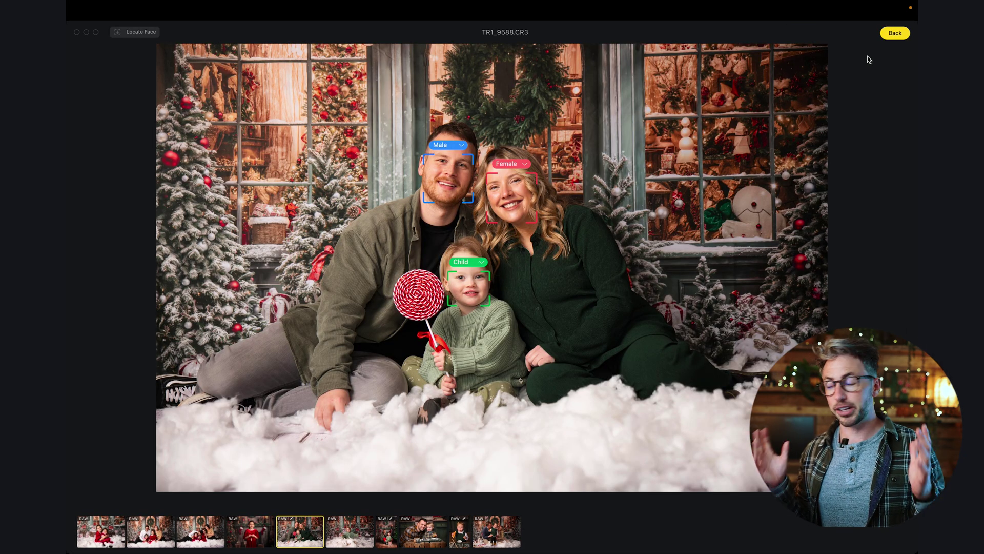
# Step: Set the mother's Freckle & Acne to 100, Body Blemish to 80, Reduce Face Shine to 100
pyautogui.click(890, 37)
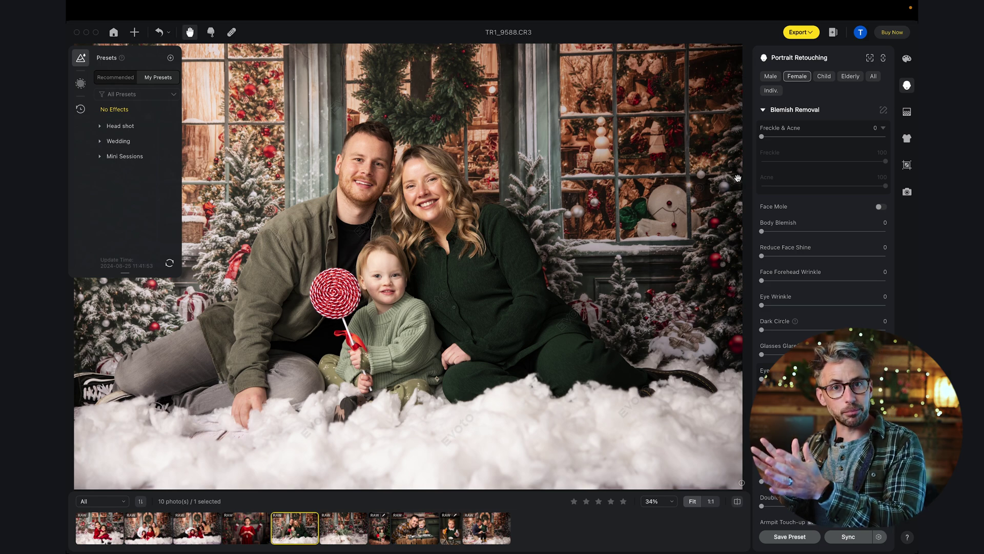
pyautogui.scroll(3, 737, 178)
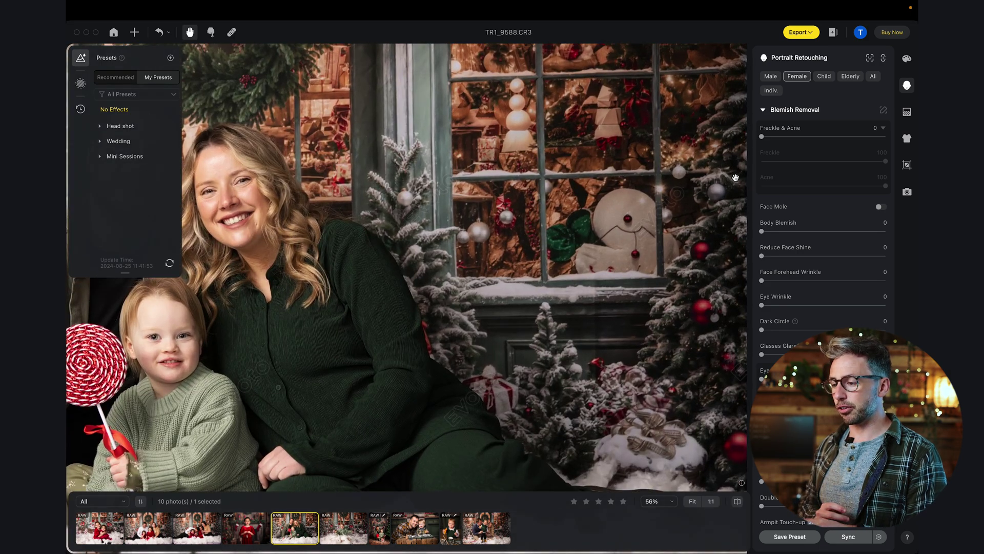
pyautogui.scroll(-2, 629, 153)
pyautogui.scroll(4, 641, 174)
pyautogui.scroll(-1, 653, 193)
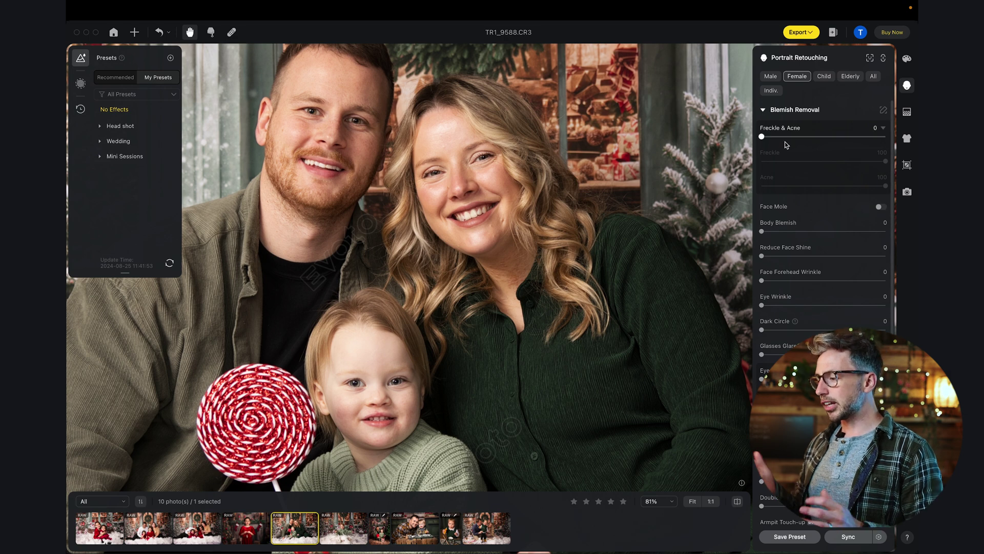
pyautogui.moveTo(762, 138); pyautogui.dragTo(885, 137)
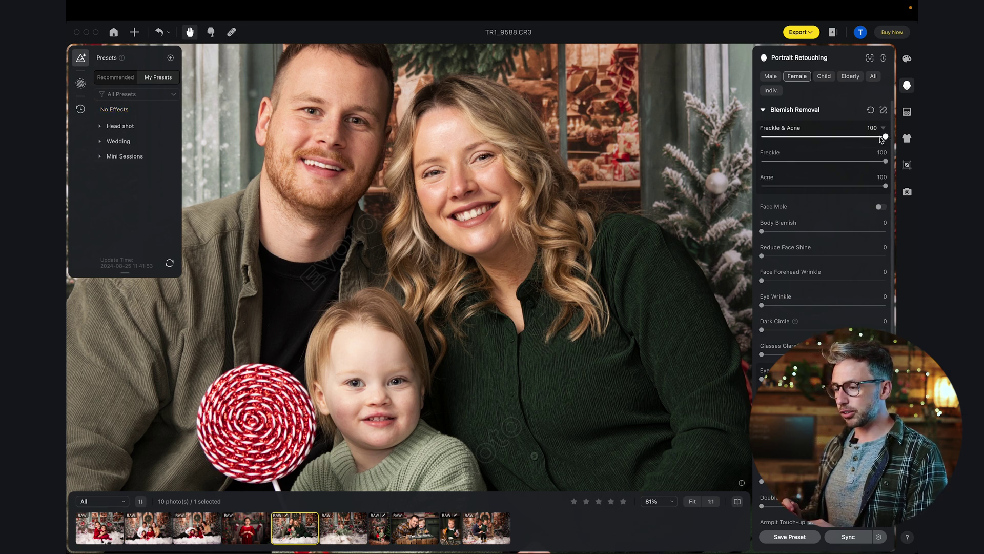
pyautogui.scroll(3, 621, 215)
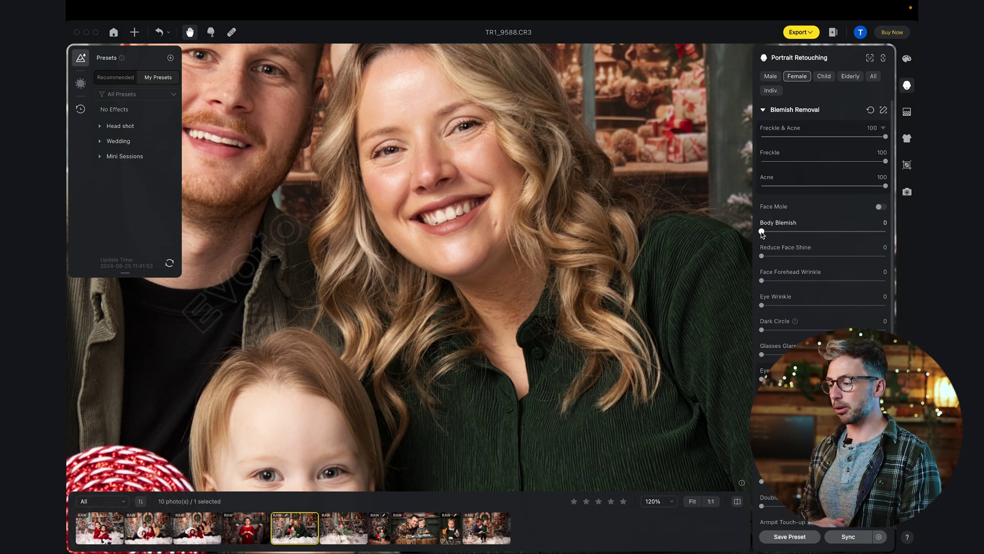
pyautogui.moveTo(762, 231); pyautogui.dragTo(860, 231)
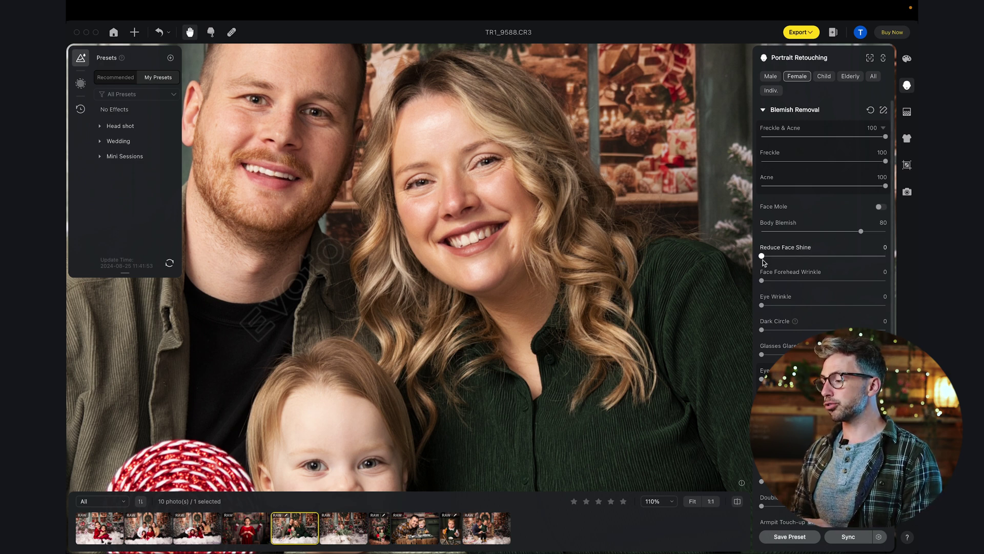
pyautogui.moveTo(761, 257); pyautogui.dragTo(885, 253)
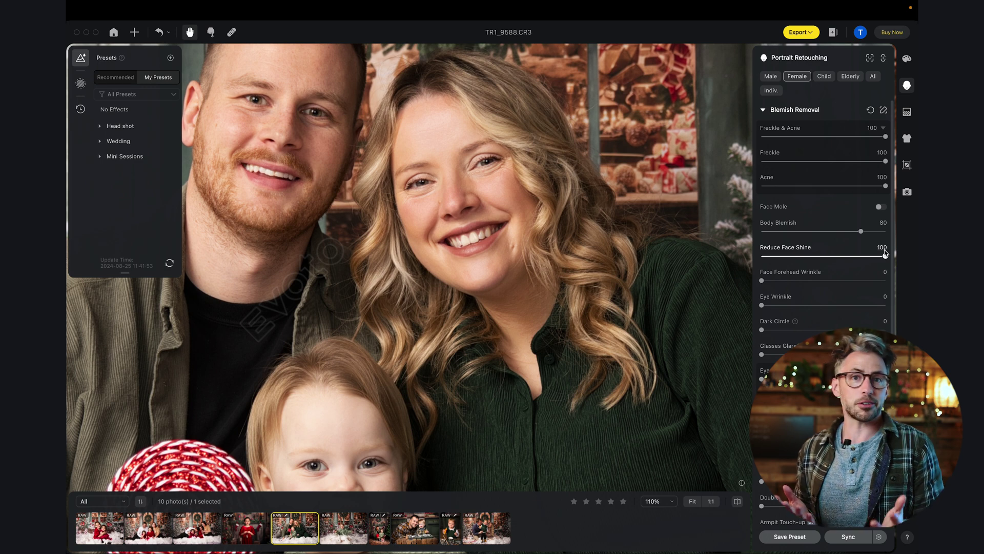
# Step: Raise AI Unify Body Complexion to 66 to even the mother's neck and chest tone
pyautogui.scroll(-10, 782, 171)
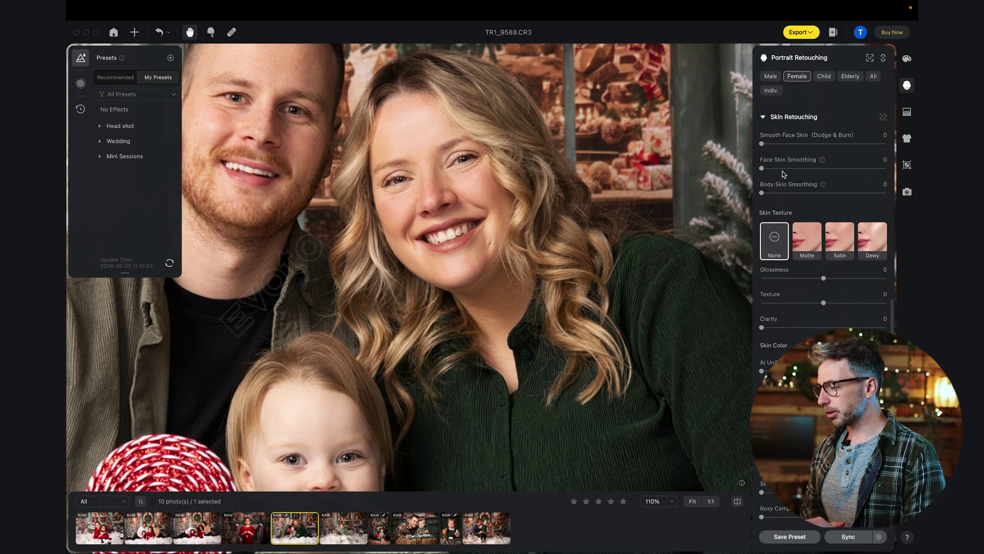
pyautogui.scroll(-1, 782, 170)
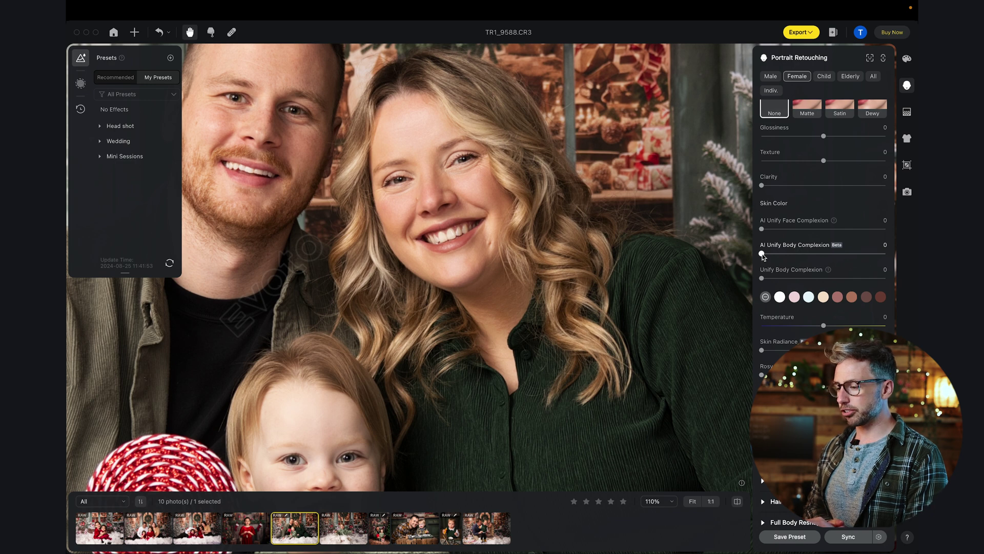
pyautogui.moveTo(763, 255); pyautogui.dragTo(815, 253)
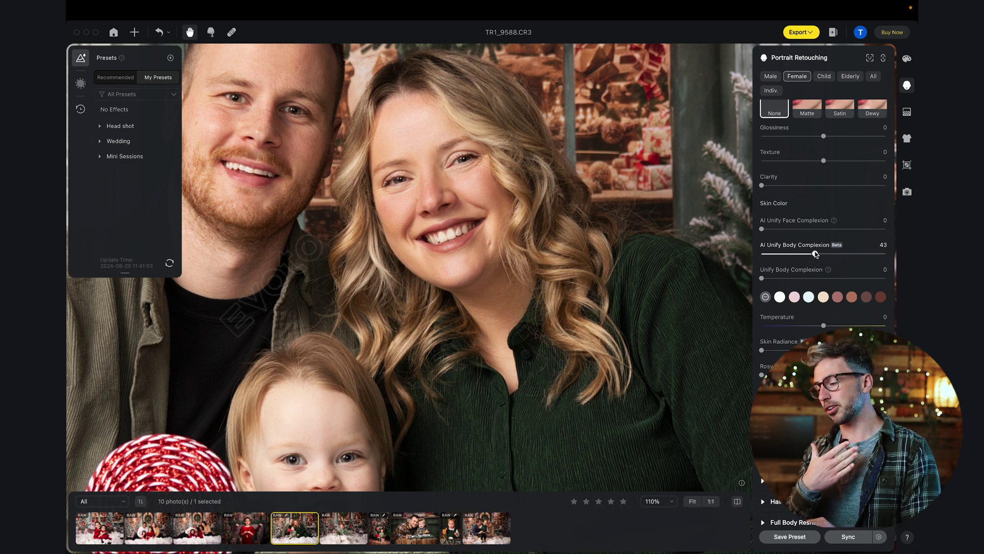
pyautogui.moveTo(815, 254); pyautogui.dragTo(843, 254)
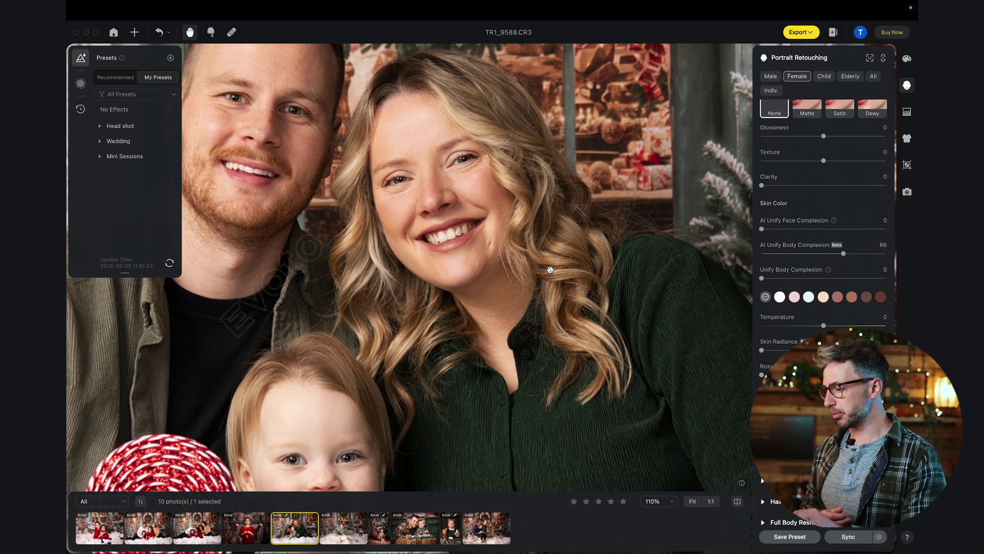
# Step: Whiten the woman's teeth to 54, leaving Pretty Teeth off, and set Eye Wrinkle to 25
pyautogui.click(793, 436)
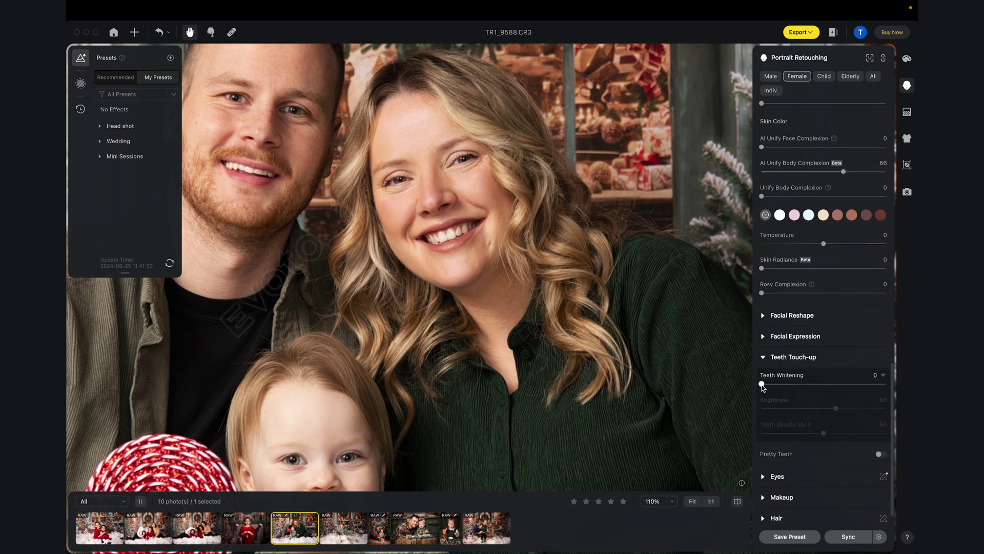
pyautogui.moveTo(762, 384); pyautogui.dragTo(829, 383)
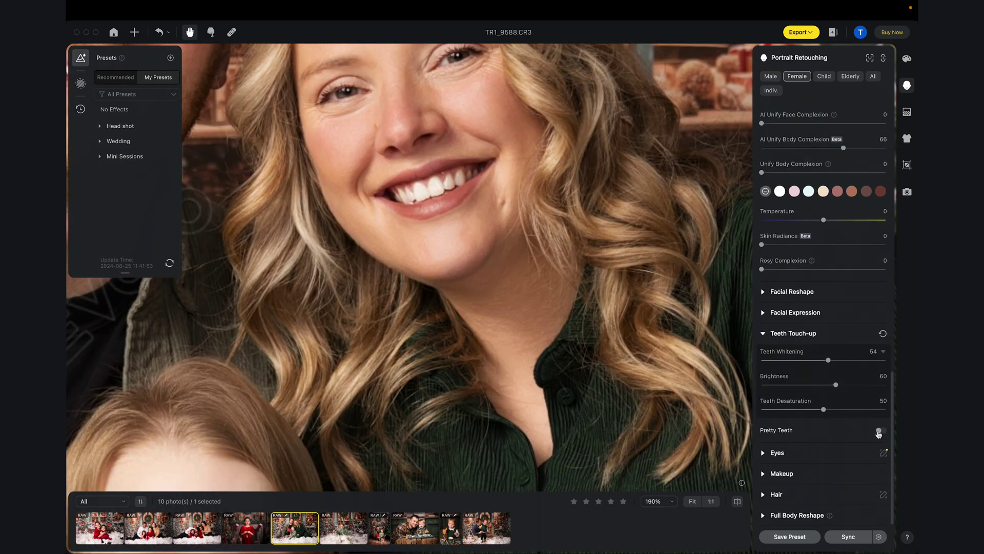
pyautogui.click(880, 430)
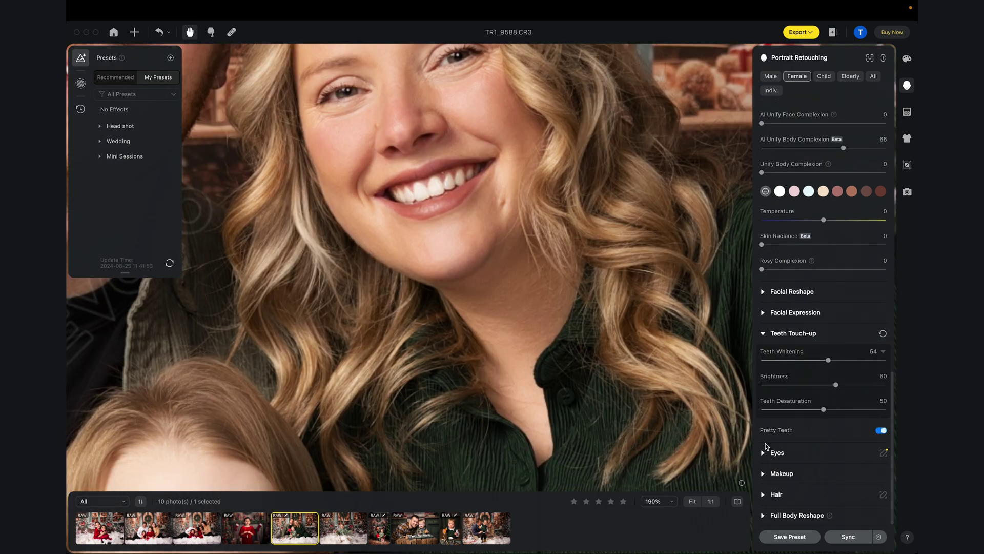
pyautogui.click(881, 431)
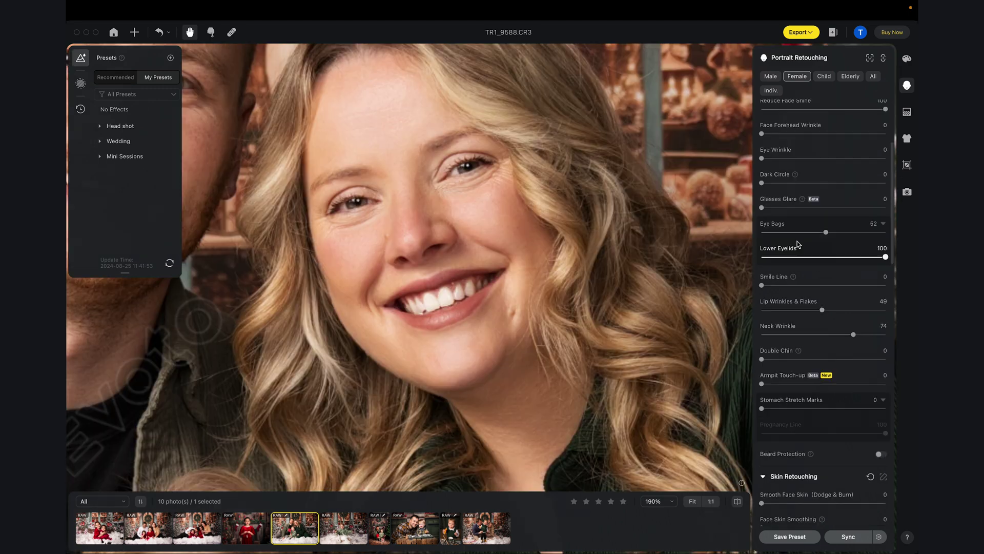
pyautogui.scroll(5, 798, 244)
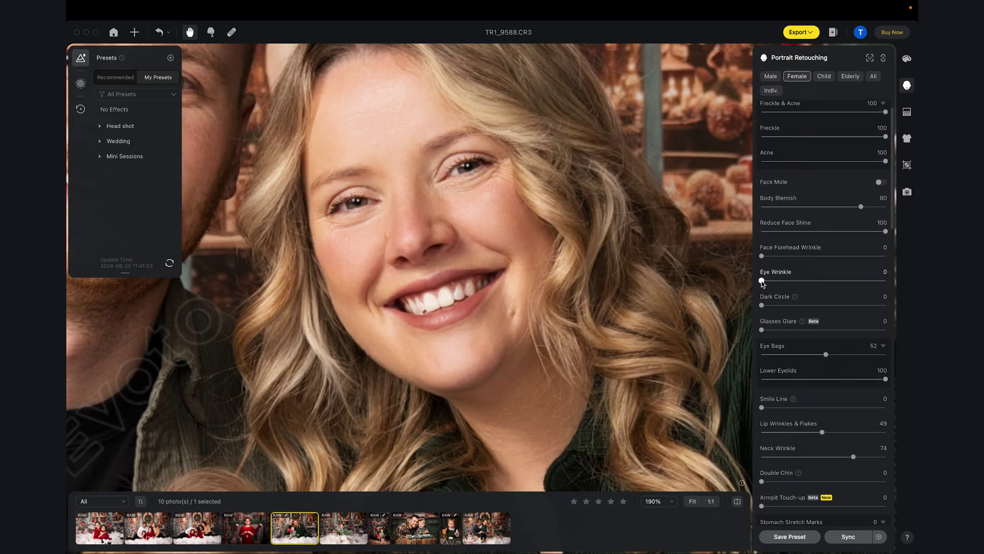
pyautogui.moveTo(762, 283)
pyautogui.mouseDown()
pyautogui.moveTo(859, 279)
pyautogui.moveTo(793, 286)
pyautogui.mouseUp()
# Step: Set Remove Stray Hairs to 100 and inspect the woman's hair
pyautogui.scroll(-5, 775, 433)
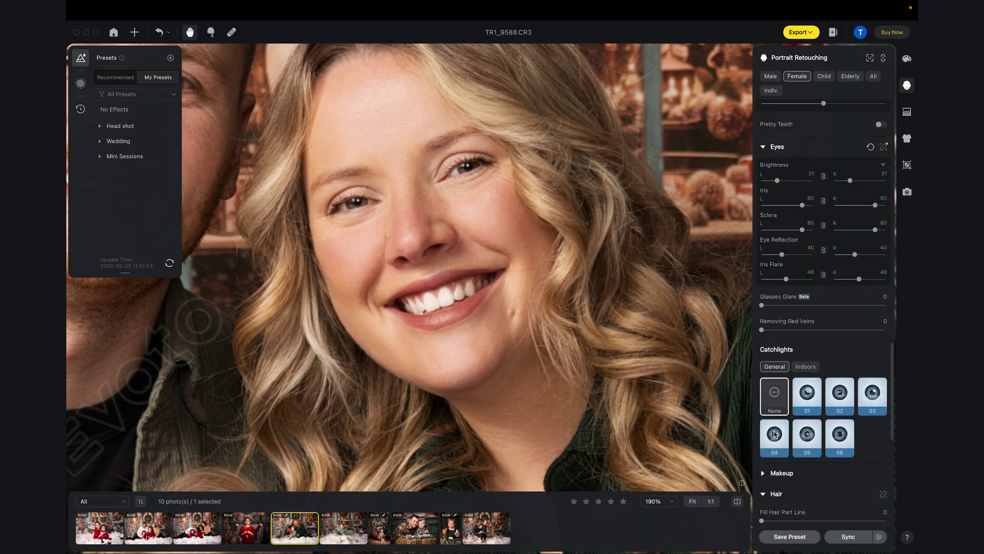
pyautogui.scroll(-3, 789, 410)
pyautogui.press('super+minus')
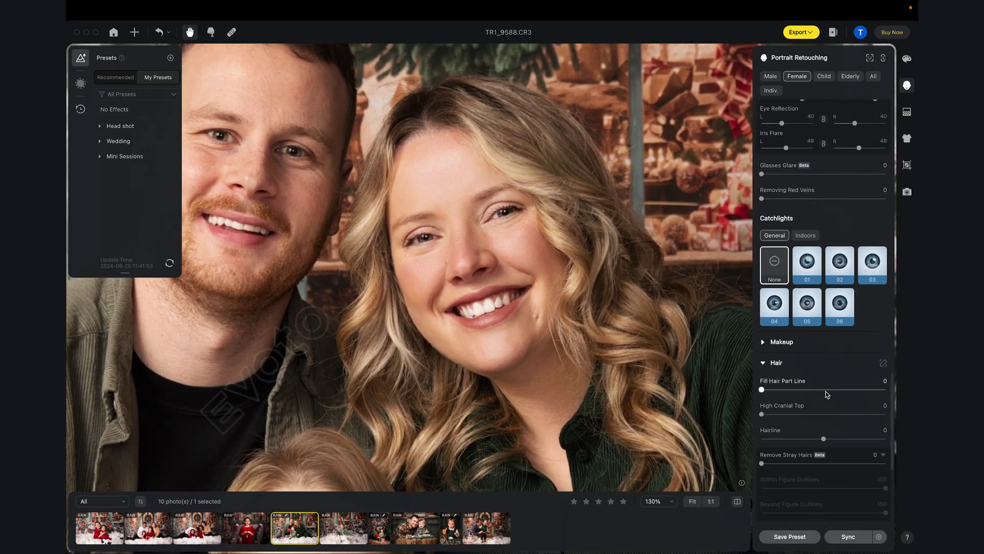
pyautogui.scroll(-2, 820, 395)
pyautogui.moveTo(762, 395); pyautogui.dragTo(913, 393)
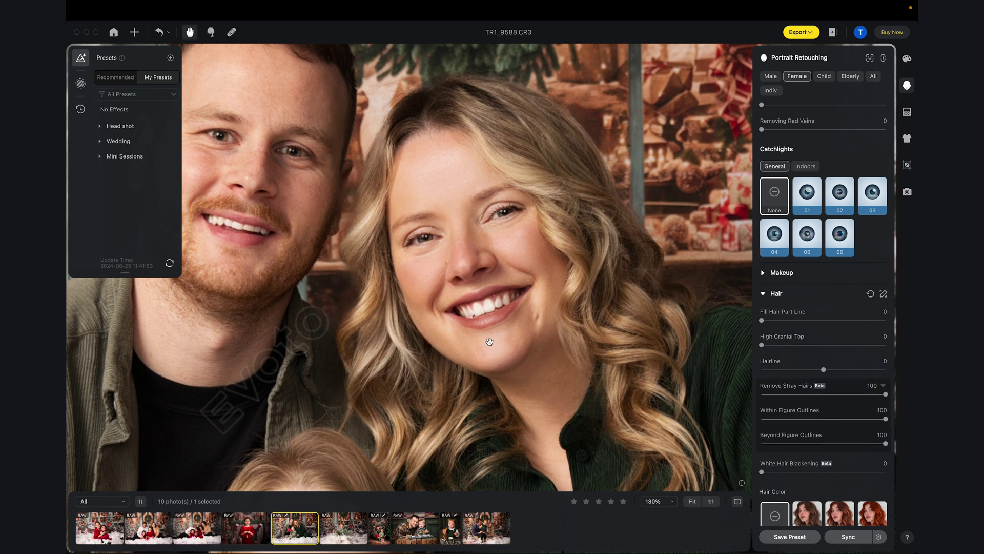
pyautogui.moveTo(489, 342); pyautogui.dragTo(589, 266)
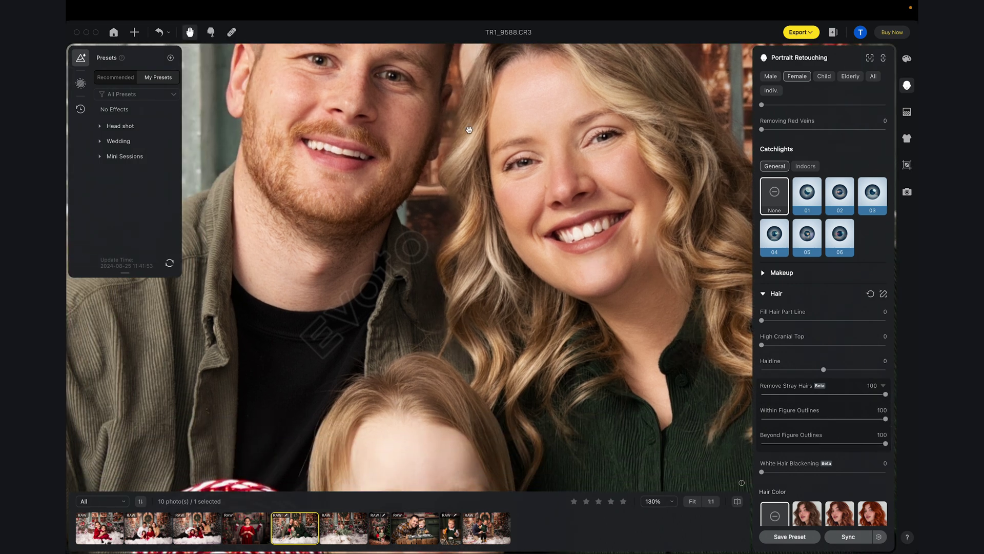
pyautogui.moveTo(534, 318); pyautogui.dragTo(499, 364)
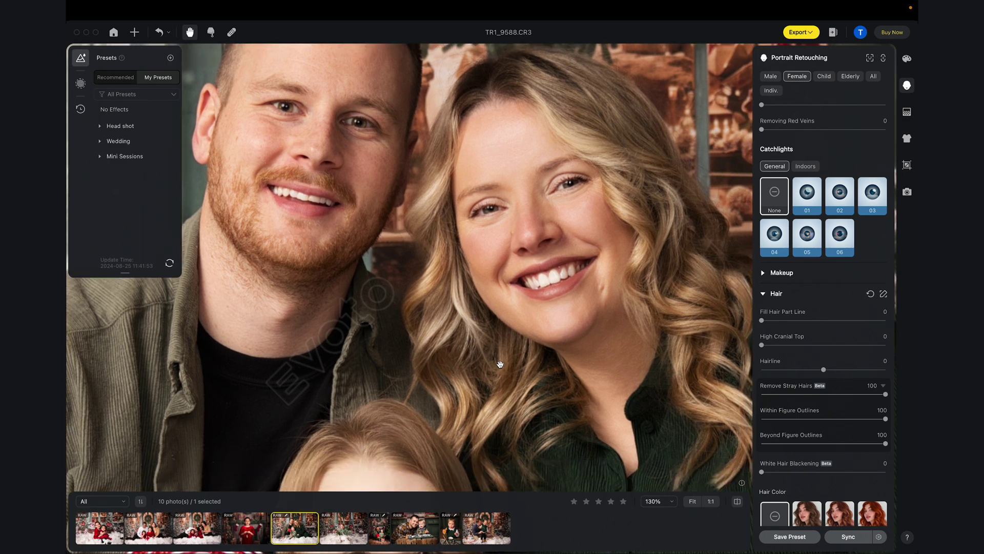
# Step: Preview H01 and H02 hair colours on the woman, then revert to None
pyautogui.scroll(-2, 499, 364)
pyautogui.scroll(-3, 825, 359)
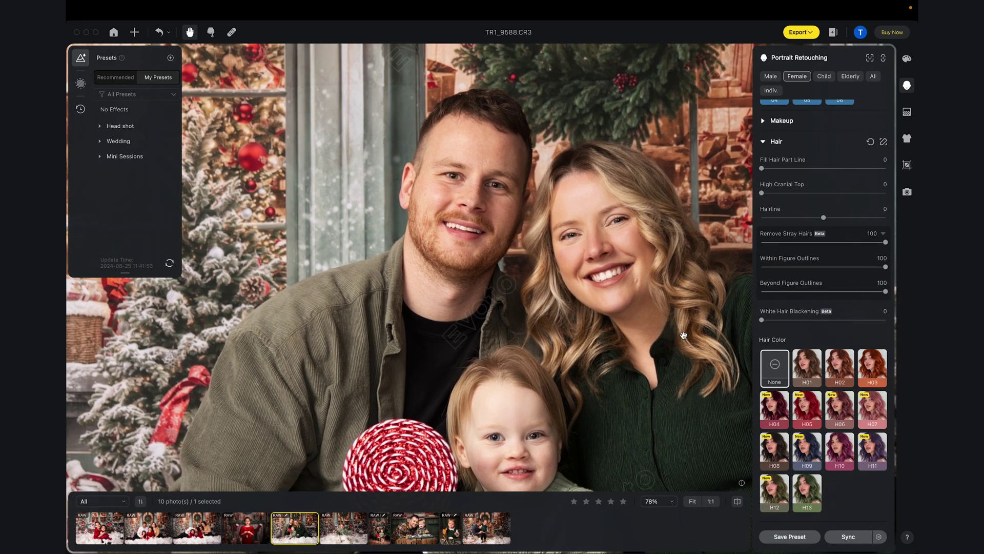
pyautogui.click(815, 369)
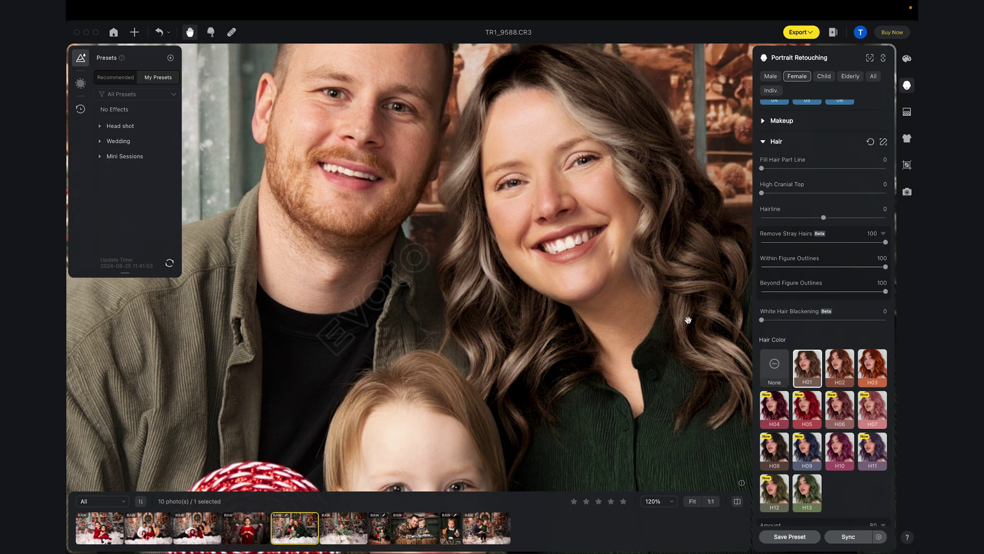
pyautogui.click(841, 373)
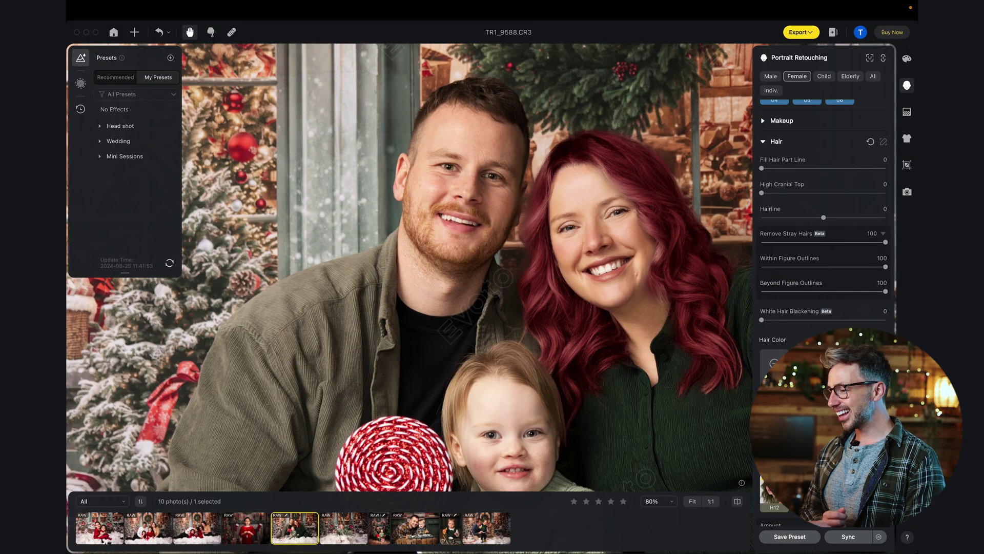
pyautogui.click(767, 360)
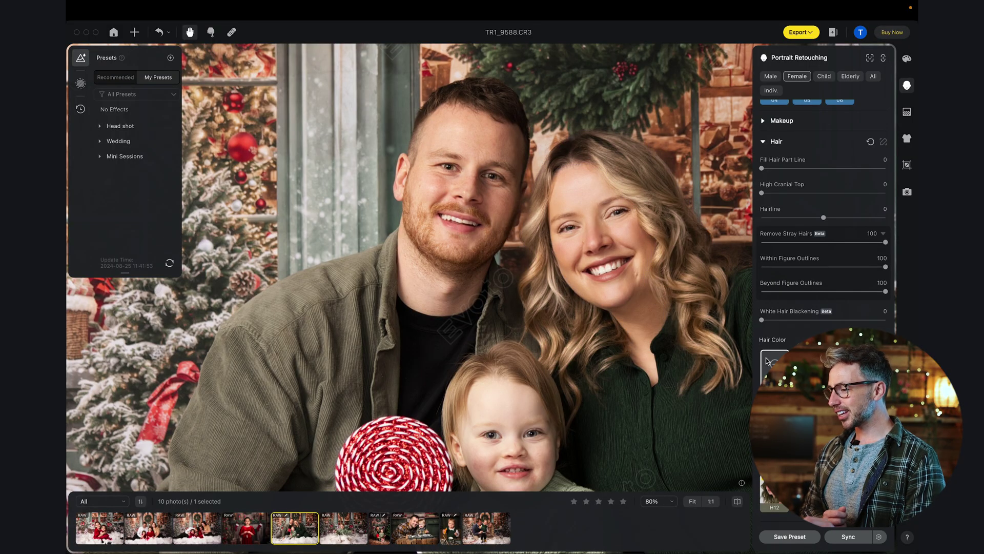
pyautogui.scroll(-3, 626, 262)
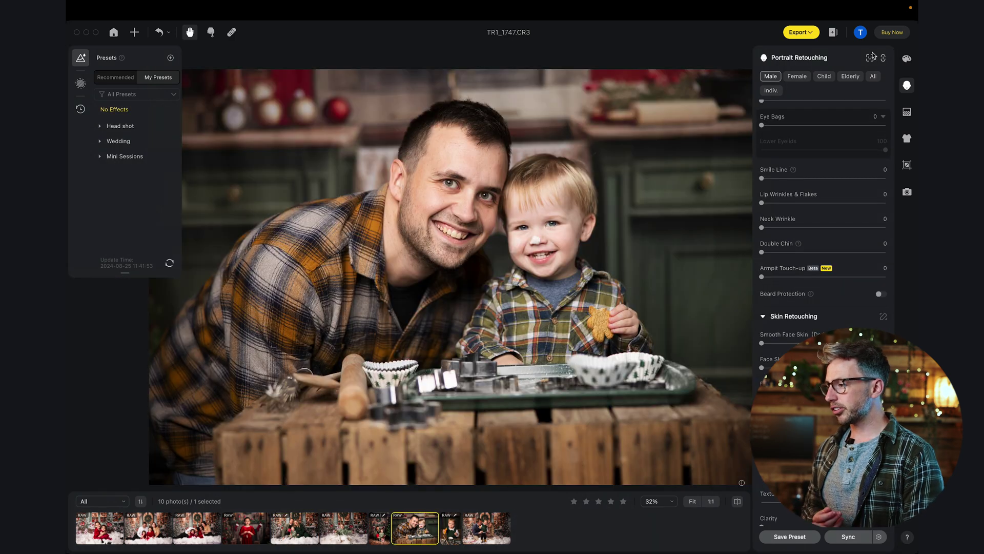
# Step: Switch to the father-and-son photo and set Freckle & Acne removal to 93
pyautogui.click(870, 57)
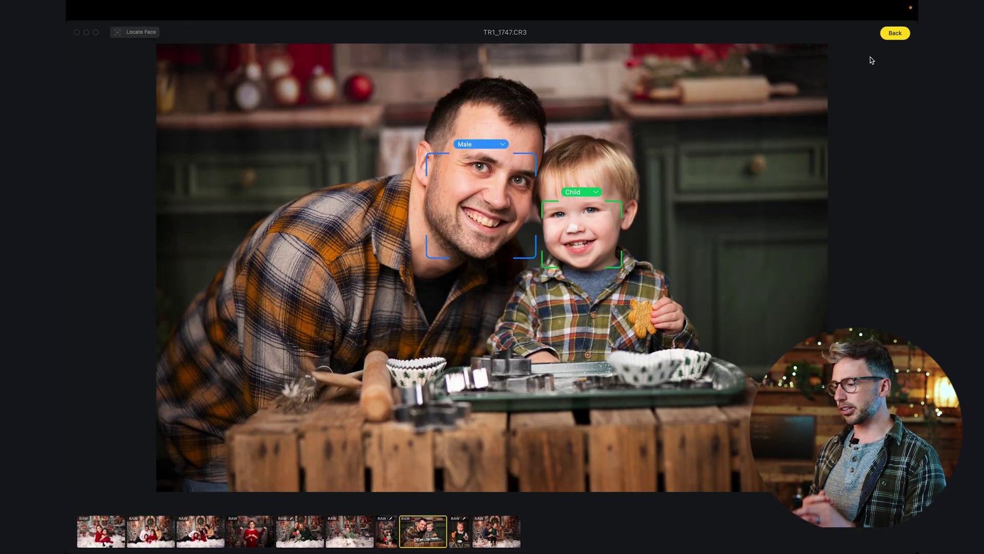
pyautogui.click(893, 34)
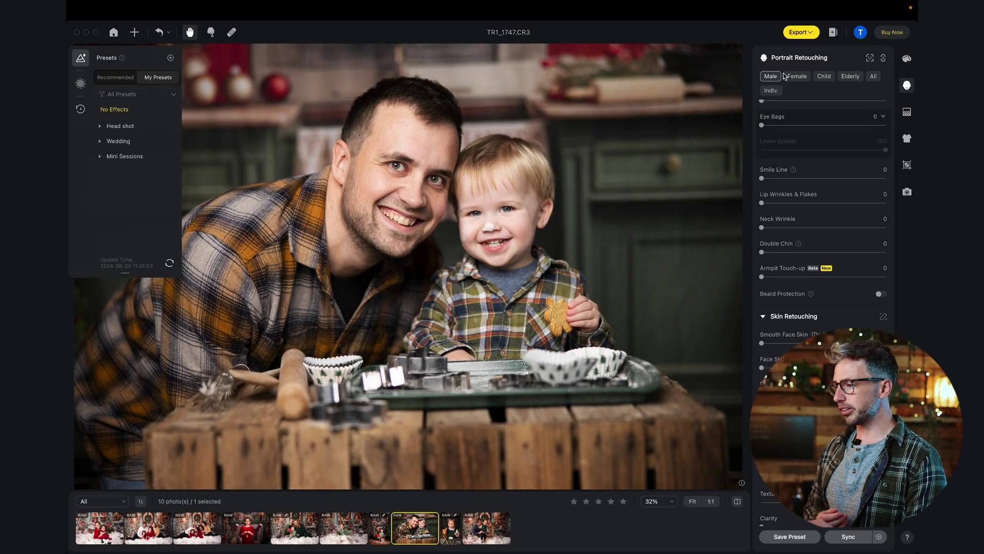
pyautogui.scroll(-10, 792, 259)
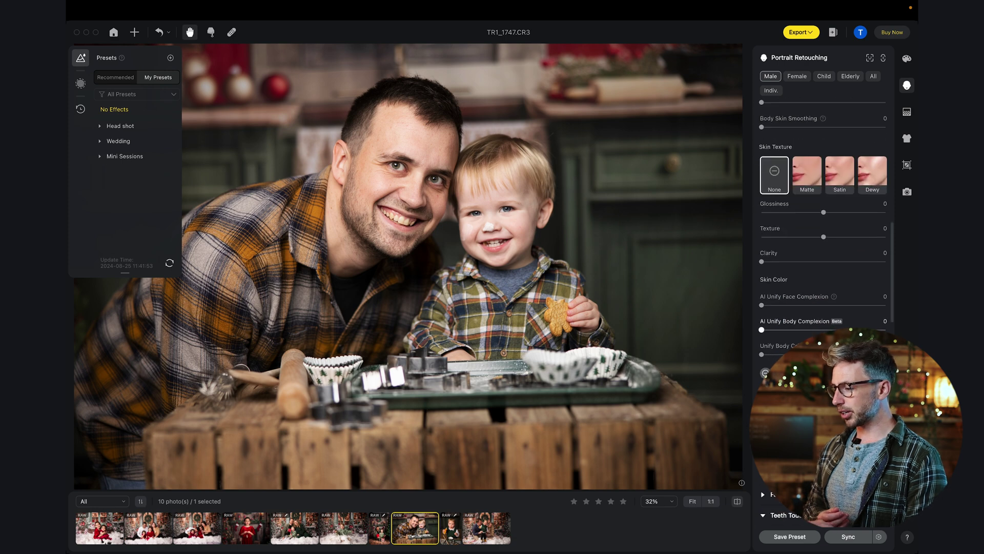
pyautogui.scroll(10, 810, 336)
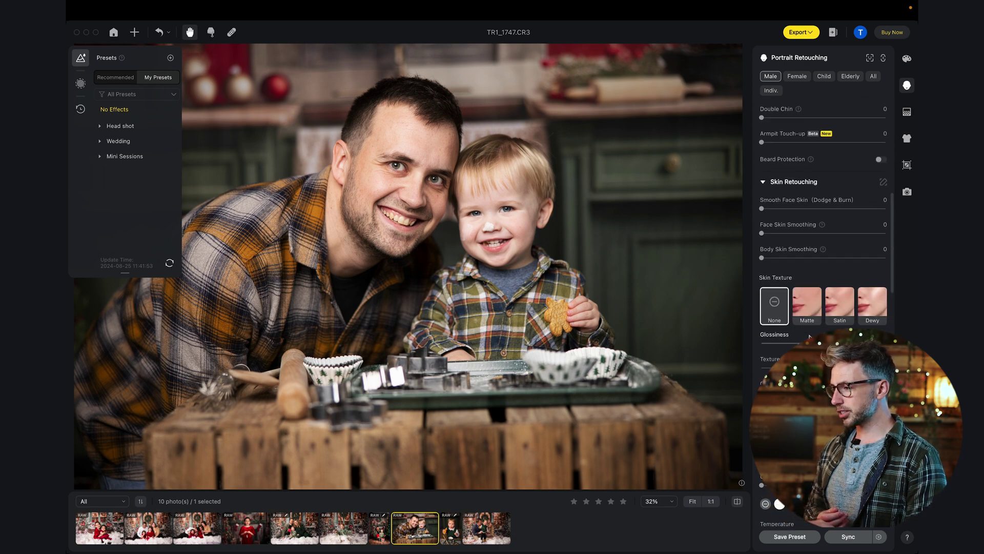
pyautogui.scroll(2, 810, 335)
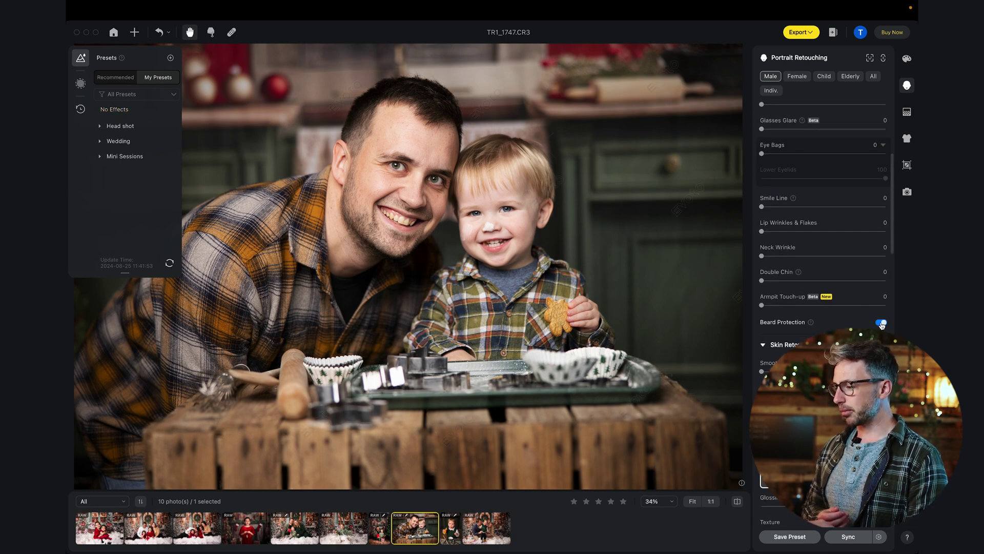
pyautogui.scroll(5, 820, 256)
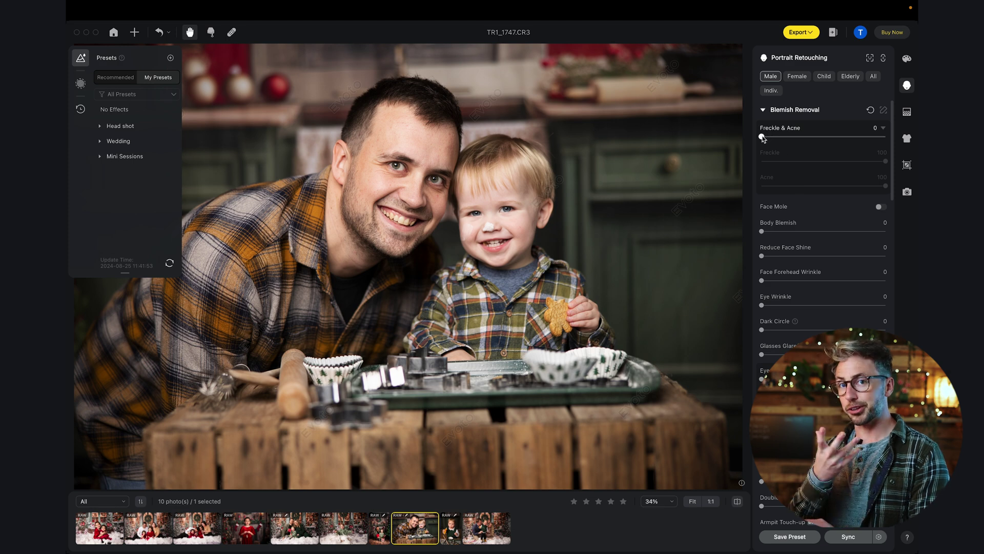
pyautogui.moveTo(762, 137); pyautogui.dragTo(800, 138)
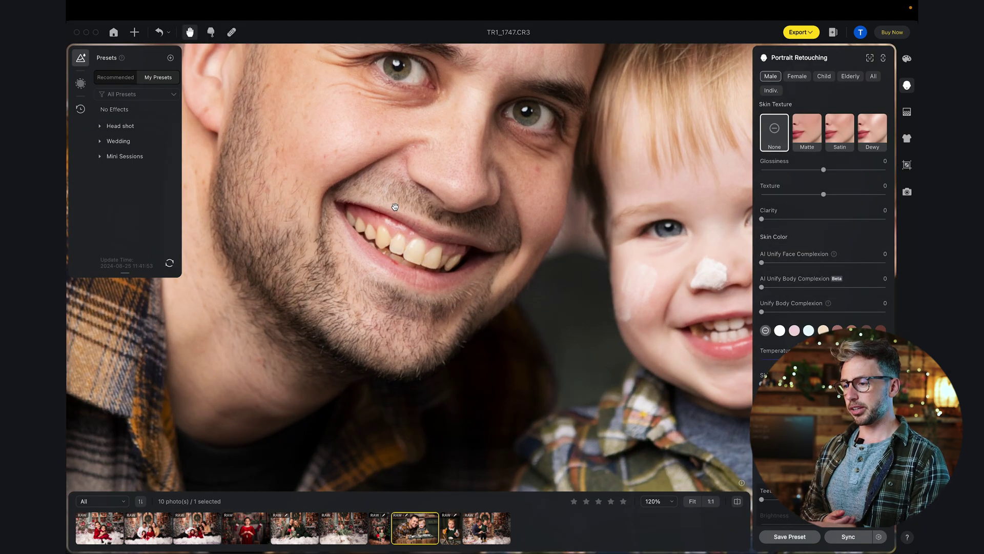
# Step: Bring the father's mouth and beard into view and raise Body Blemish to 83
pyautogui.scroll(3, 394, 206)
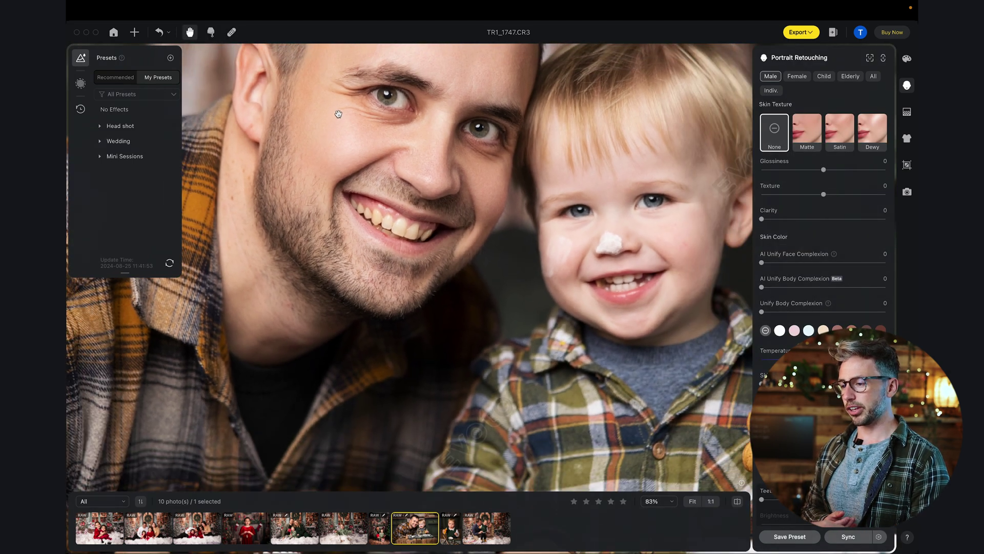
pyautogui.scroll(2, 383, 187)
pyautogui.scroll(-4, 384, 190)
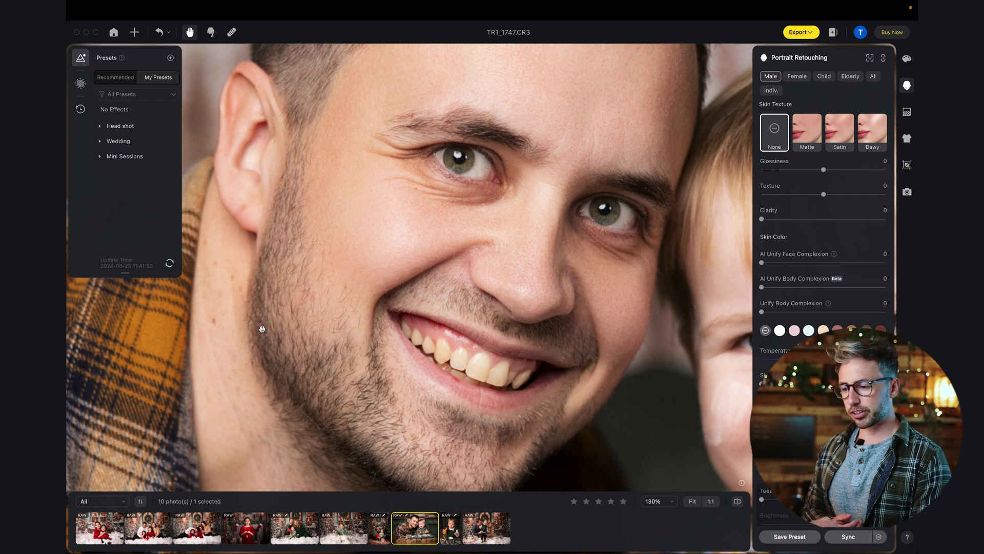
pyautogui.moveTo(262, 329); pyautogui.dragTo(290, 159)
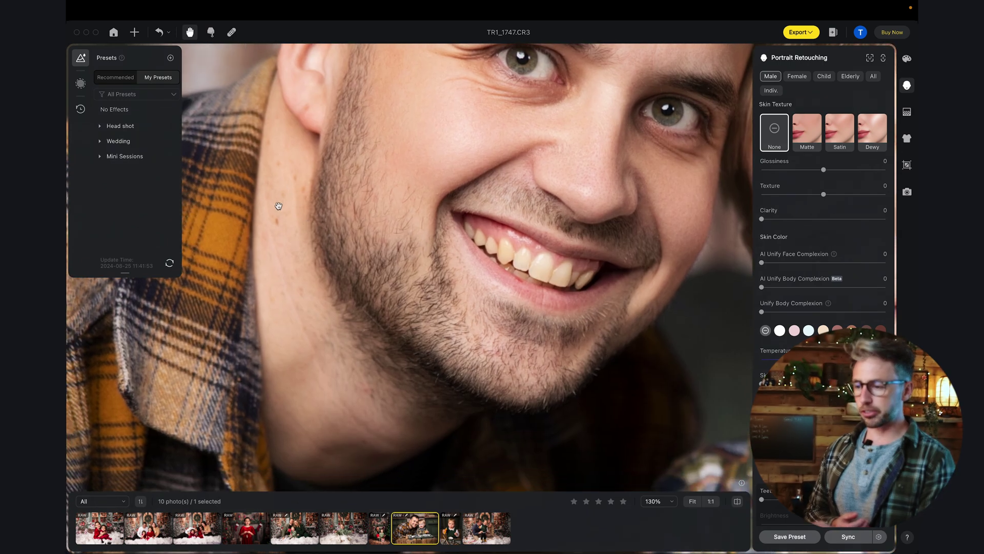
pyautogui.scroll(4, 787, 315)
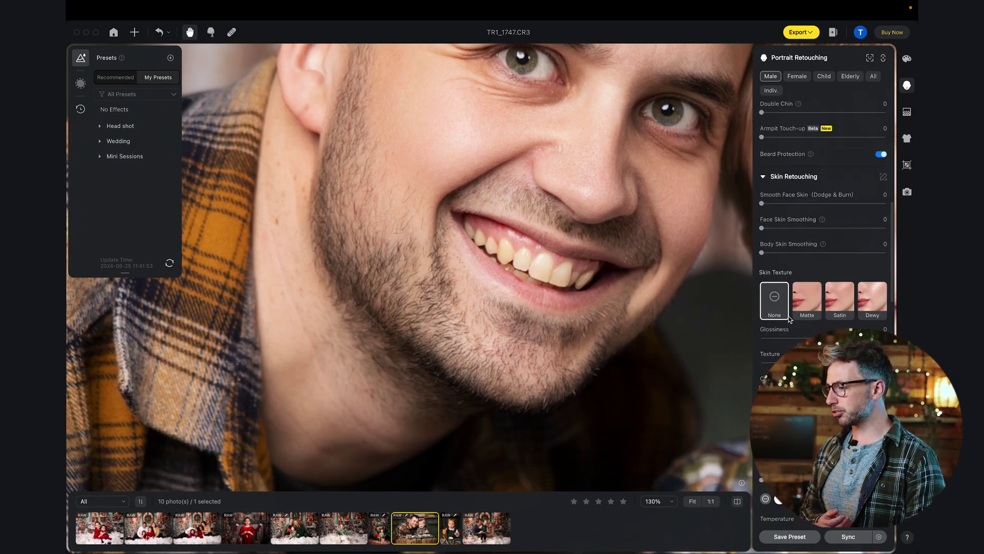
pyautogui.scroll(5, 790, 318)
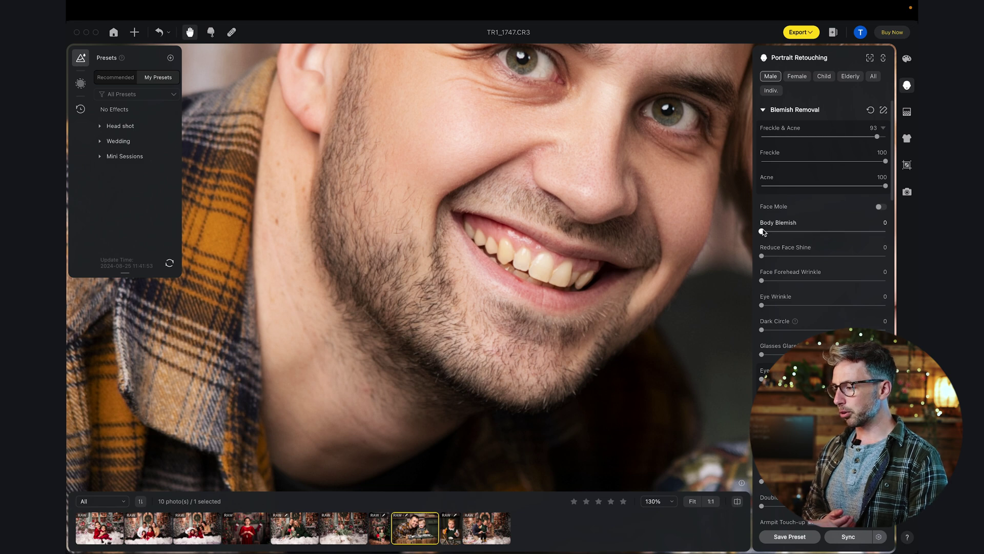
pyautogui.moveTo(840, 232); pyautogui.dragTo(864, 231)
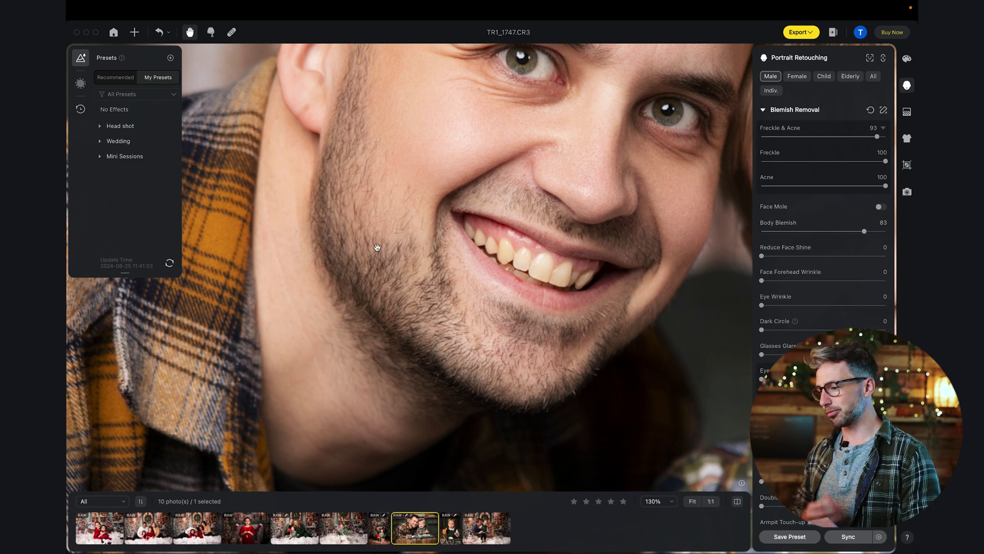
# Step: Set Removing Red Veins to 76, then move to the child portrait TR1_9904
pyautogui.scroll(-6, 798, 242)
pyautogui.scroll(-3, 798, 242)
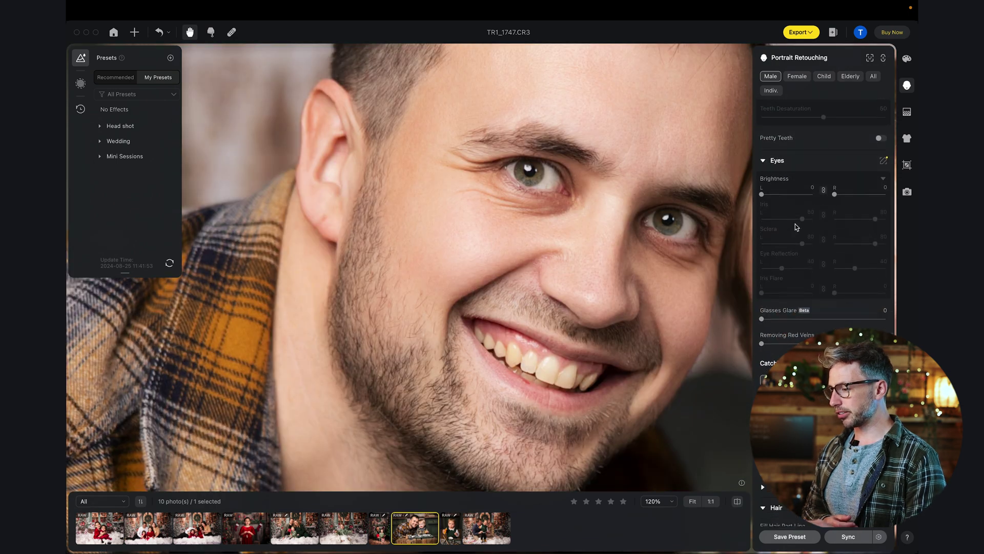
pyautogui.moveTo(762, 323); pyautogui.dragTo(856, 320)
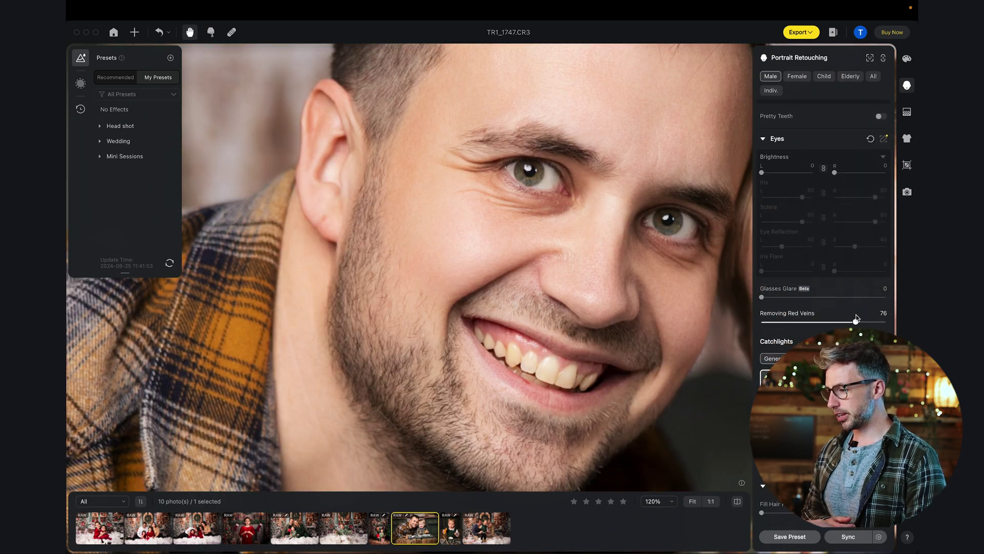
pyautogui.scroll(8, 820, 230)
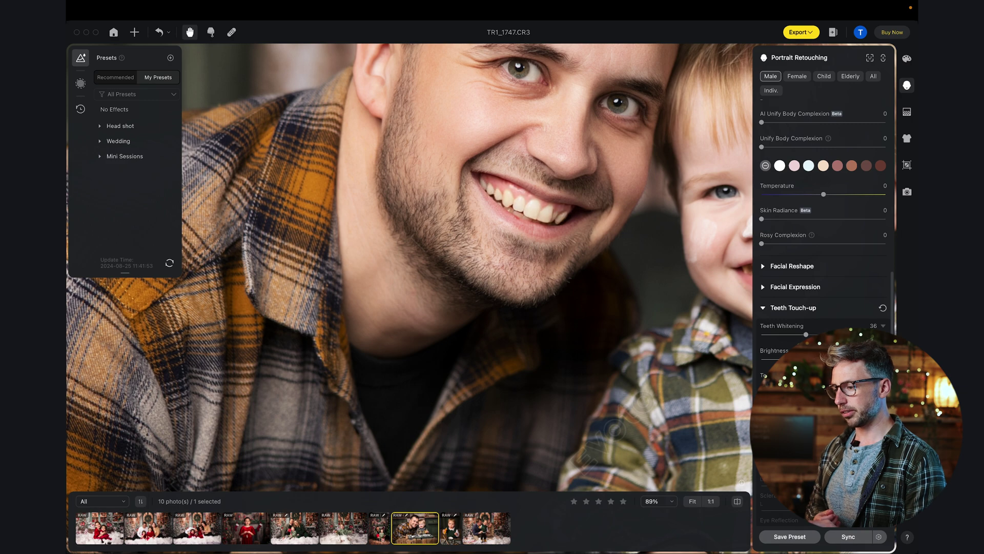
pyautogui.press('Left')
pyautogui.press('Left')
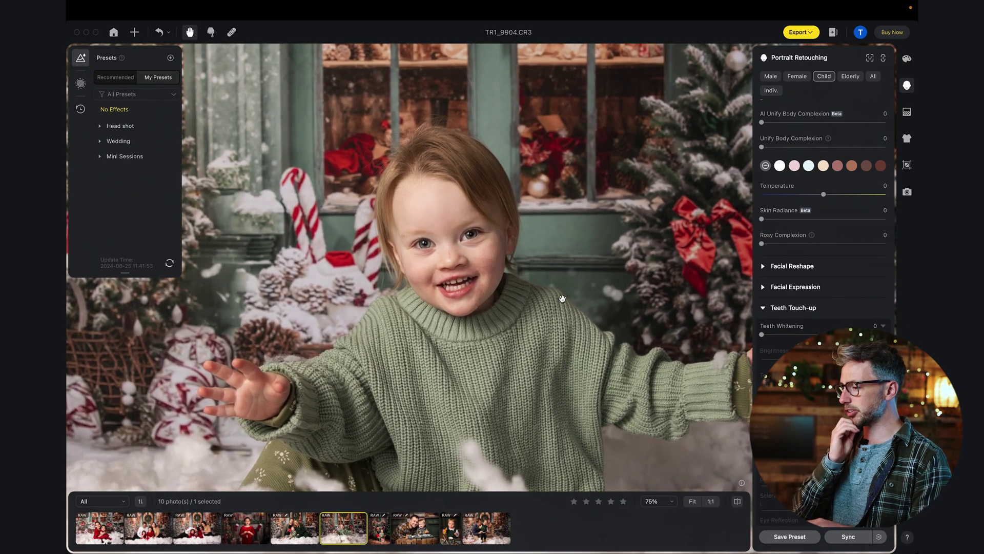
# Step: Raise AI Unify Face Complexion under Skin Color to 96
pyautogui.scroll(10, 865, 249)
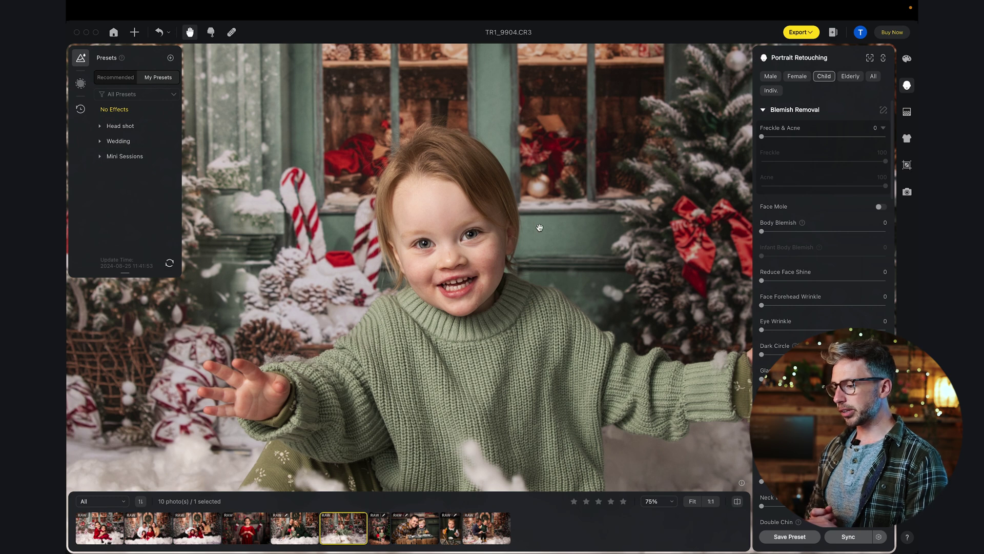
pyautogui.scroll(3, 490, 278)
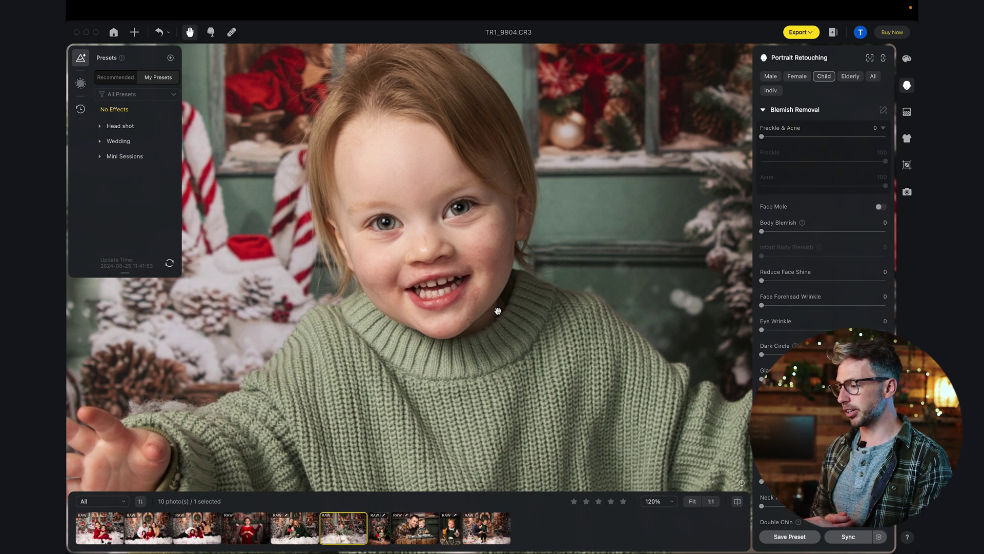
pyautogui.scroll(-5, 821, 271)
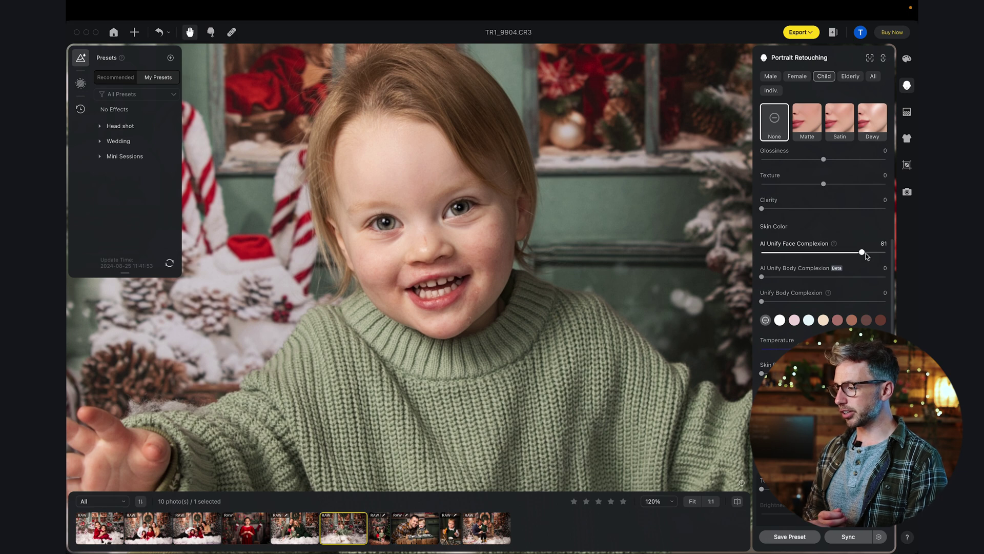
pyautogui.moveTo(865, 254); pyautogui.dragTo(881, 256)
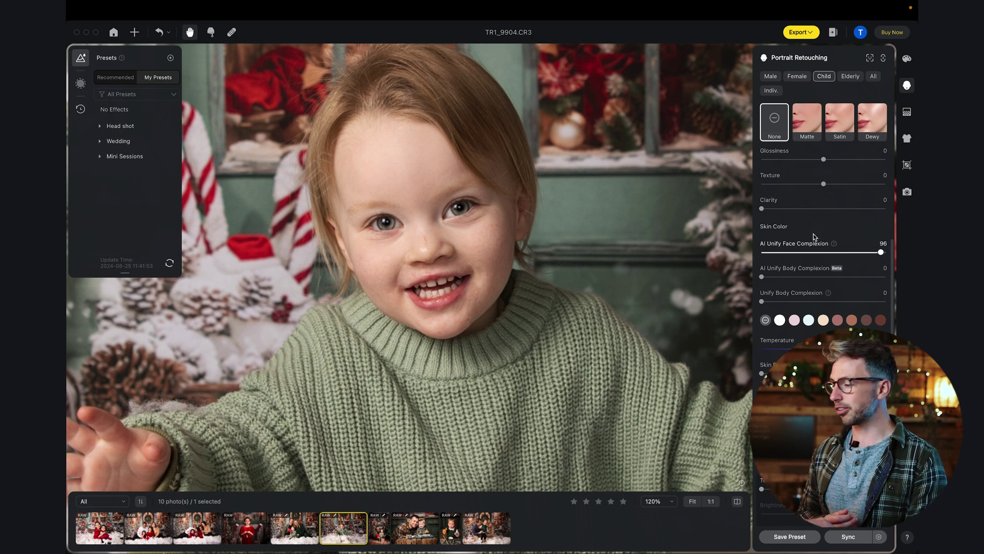
# Step: Set Freckle & Acne removal to 95 for the child's face
pyautogui.scroll(5, 815, 236)
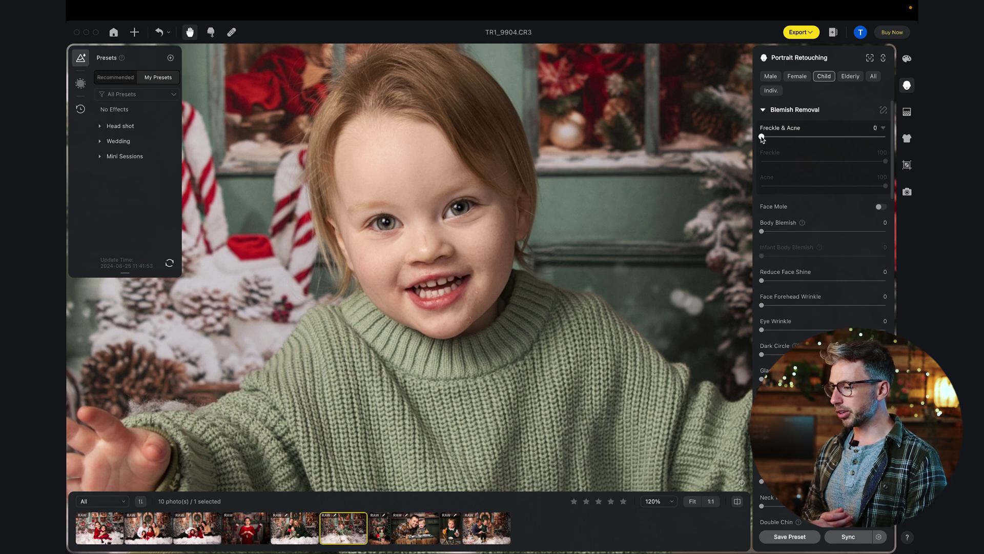
pyautogui.moveTo(762, 138); pyautogui.dragTo(879, 137)
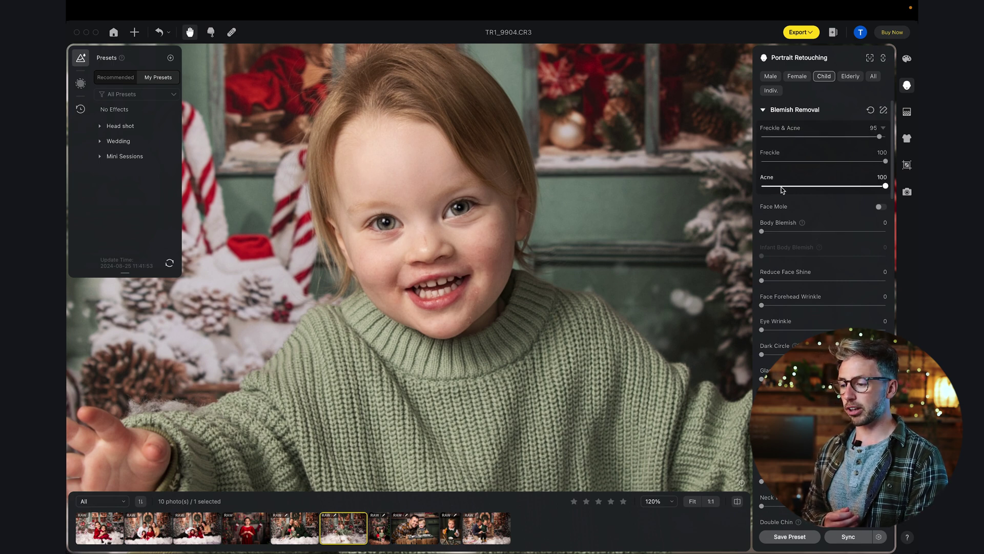
pyautogui.scroll(-5, 697, 220)
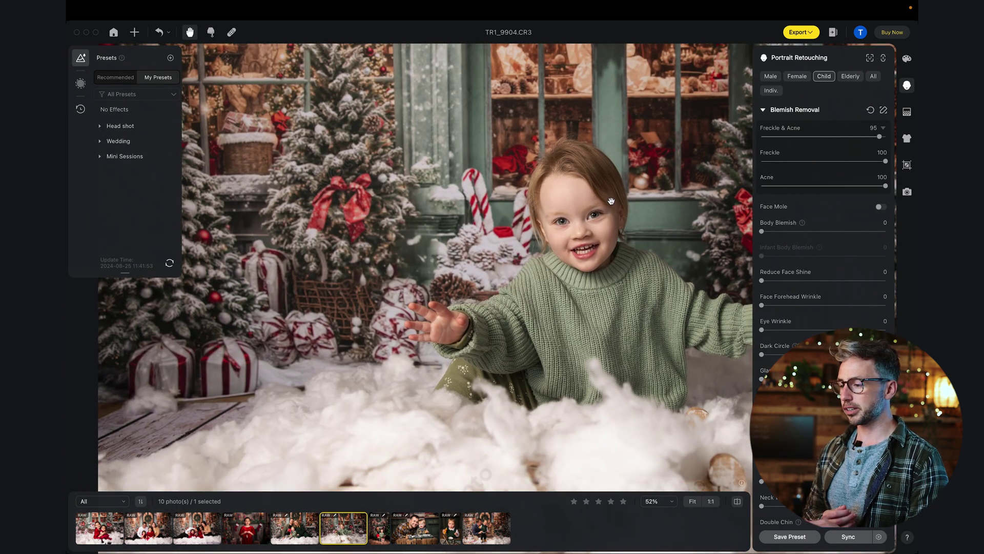
# Step: Go back to the family portrait TR1_9588.CR3 in the filmstrip
pyautogui.press('Left')
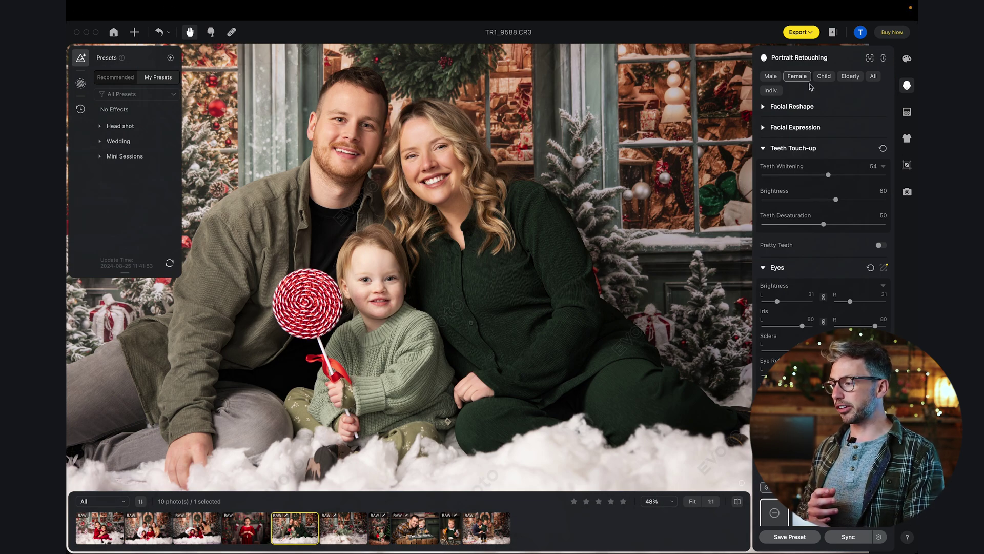